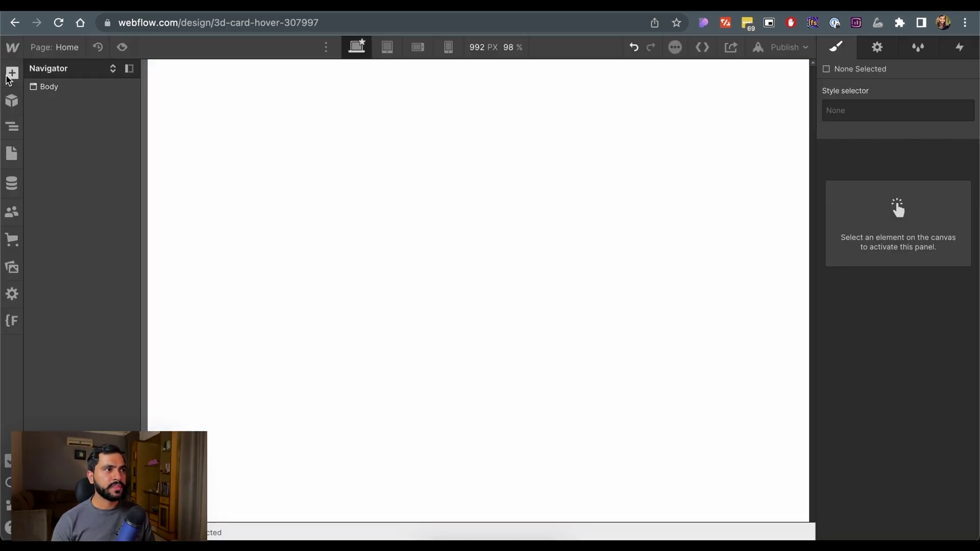
# Step: Insert a Div Block into the page body and give it the class bg
pyautogui.click(267, 148)
pyautogui.press('super+e')
pyautogui.write('d')
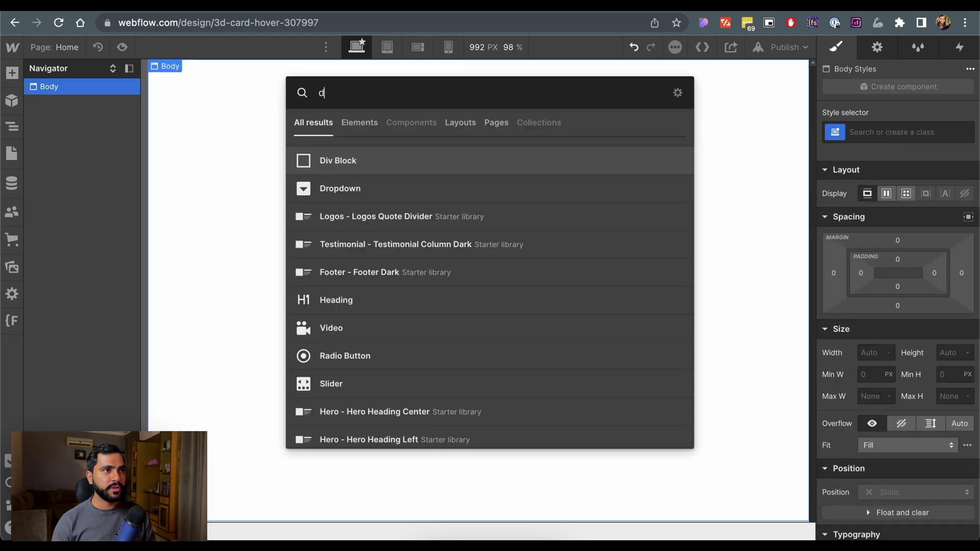
pyautogui.click(384, 162)
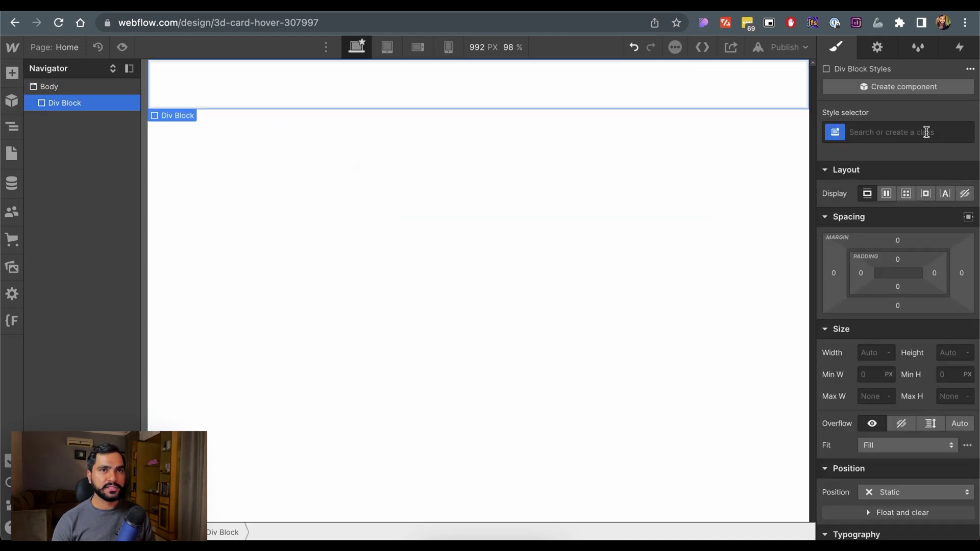
pyautogui.click(927, 132)
pyautogui.write('bg')
pyautogui.press('Return')
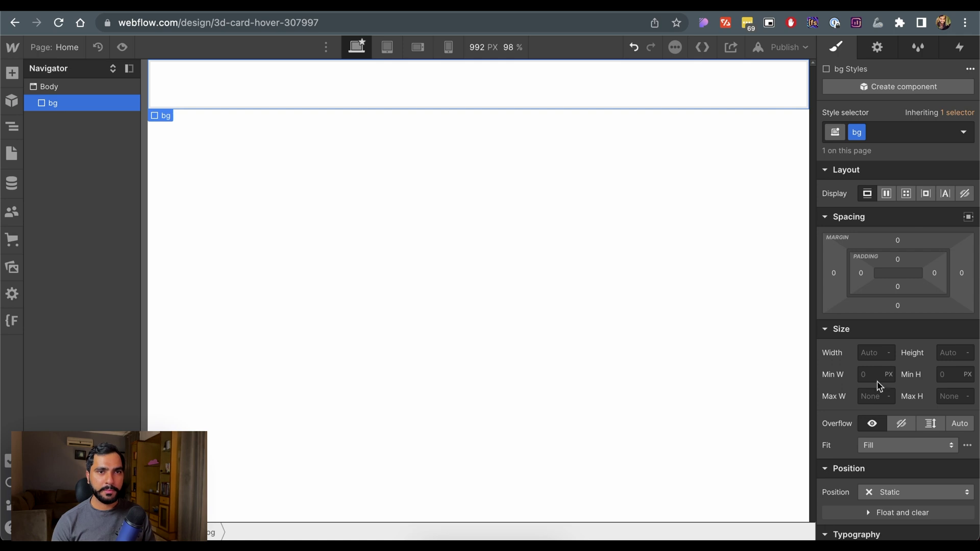
# Step: Size the bg block to 100% width and 100 VH height
pyautogui.click(872, 354)
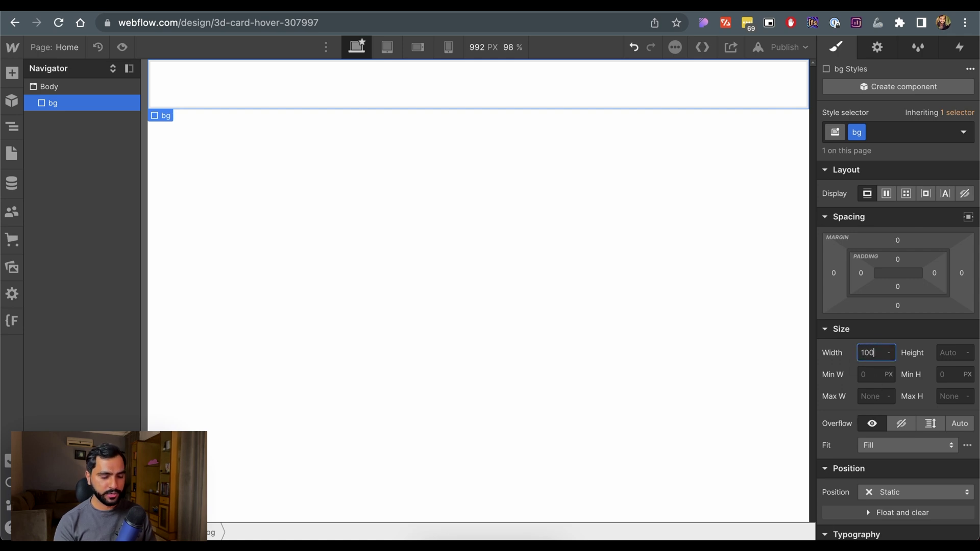
pyautogui.write('100%')
pyautogui.press('Tab')
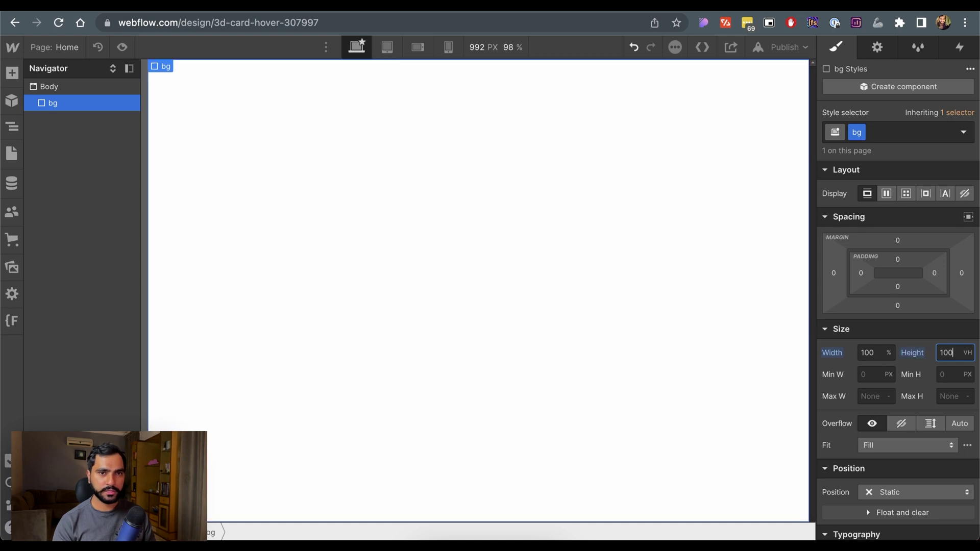
# Step: Fill the bg block with the dark green-black background colour #162726
pyautogui.scroll(-10, 909, 288)
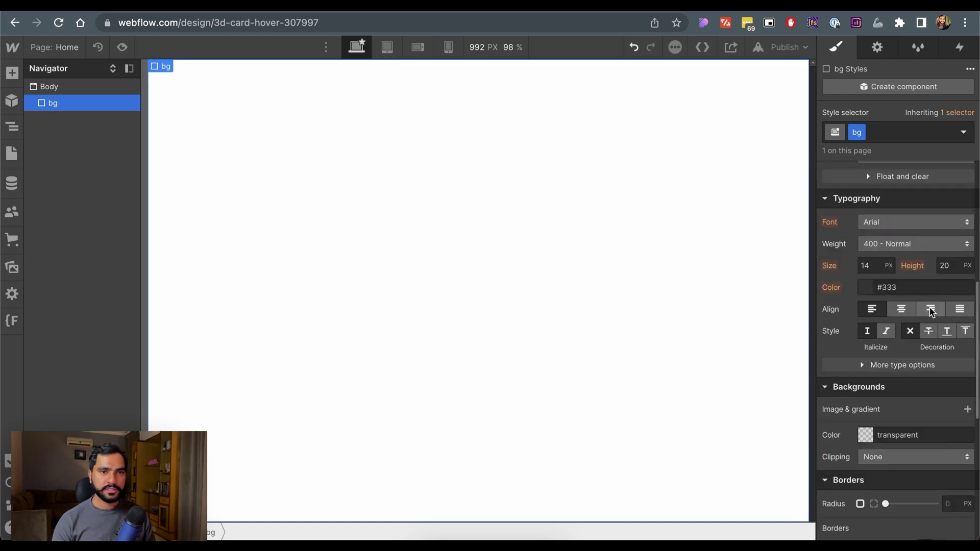
pyautogui.click(866, 436)
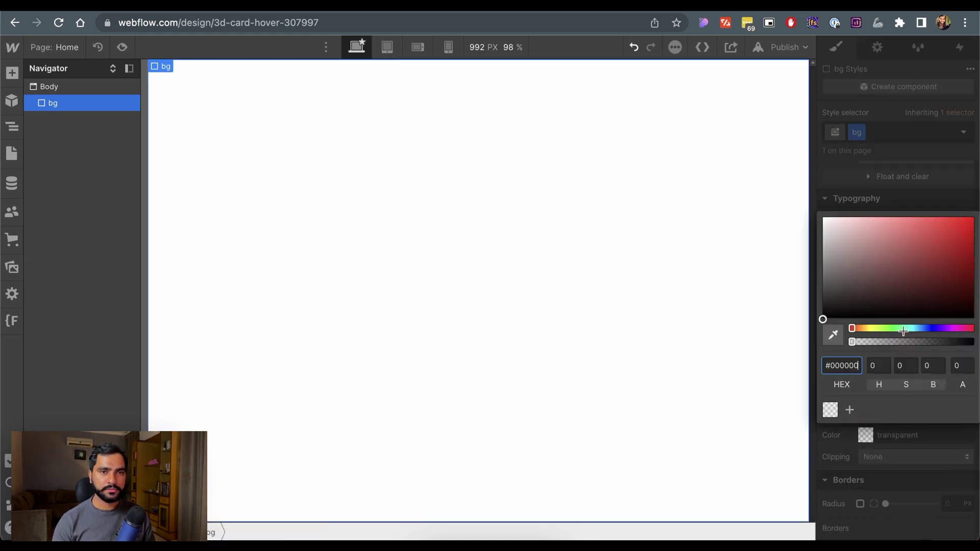
pyautogui.click(900, 328)
pyautogui.click(896, 299)
pyautogui.moveTo(897, 298)
pyautogui.mouseDown()
pyautogui.moveTo(888, 303)
pyautogui.moveTo(910, 328)
pyautogui.mouseUp()
pyautogui.click(906, 328)
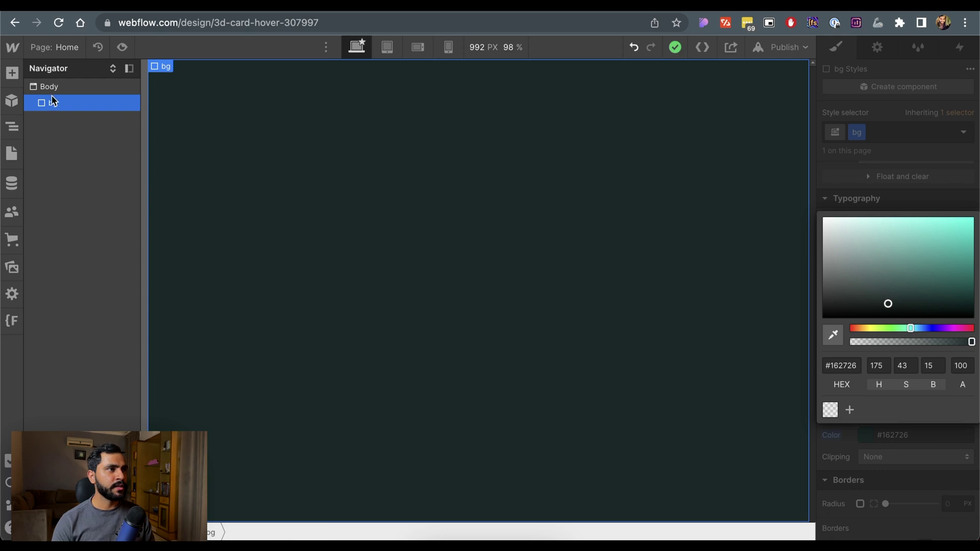
pyautogui.click(12, 73)
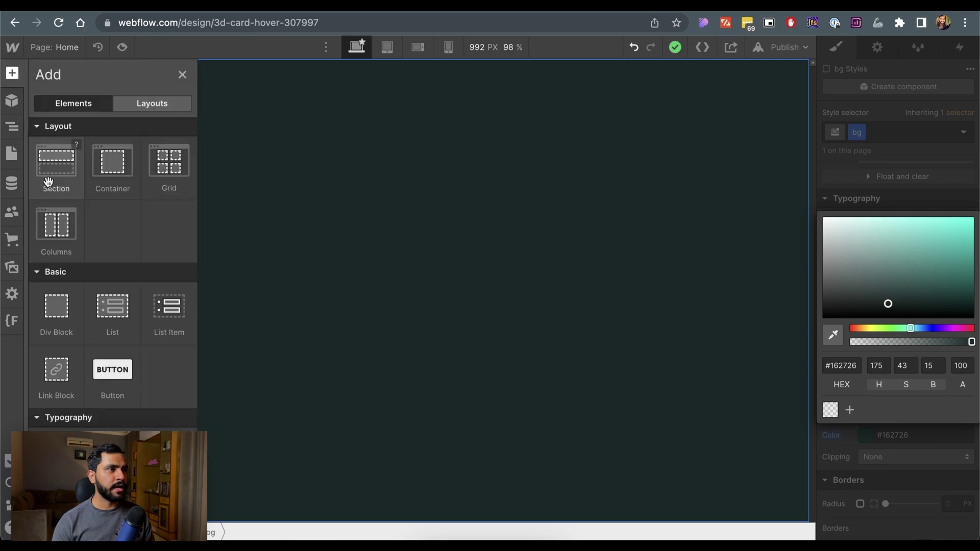
# Step: Insert a Div Block inside bg with the class card-container
pyautogui.click(50, 309)
pyautogui.click(877, 132)
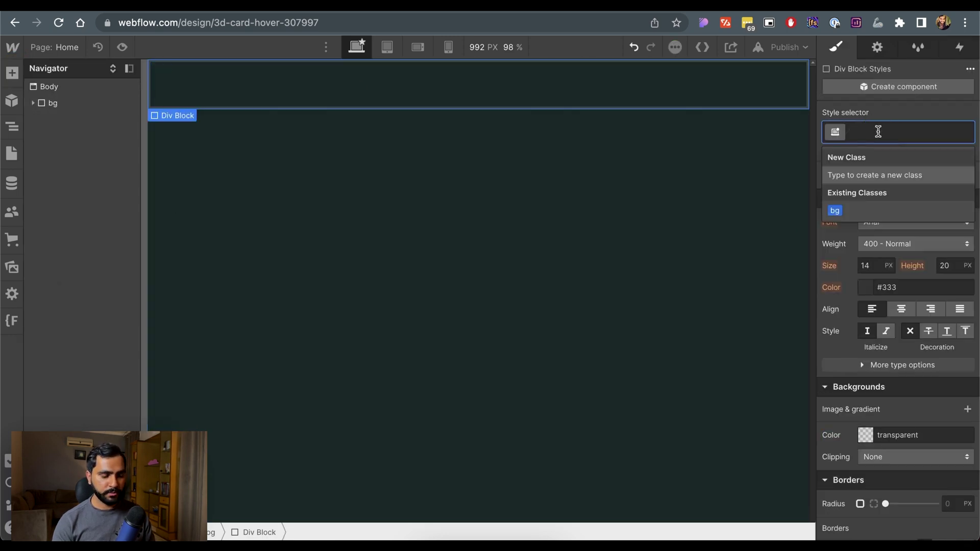
pyautogui.write('card-contianer')
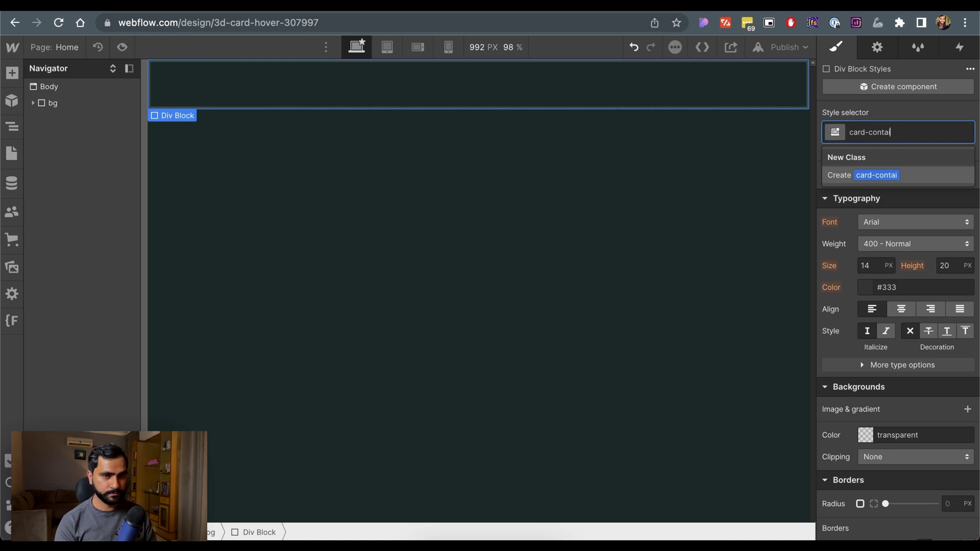
pyautogui.write('ner')
pyautogui.press('Return')
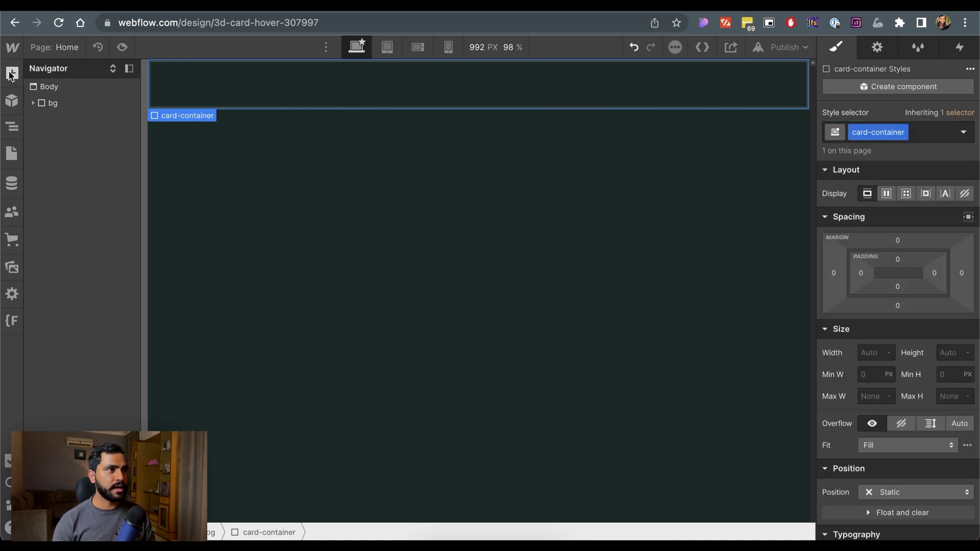
pyautogui.click(34, 104)
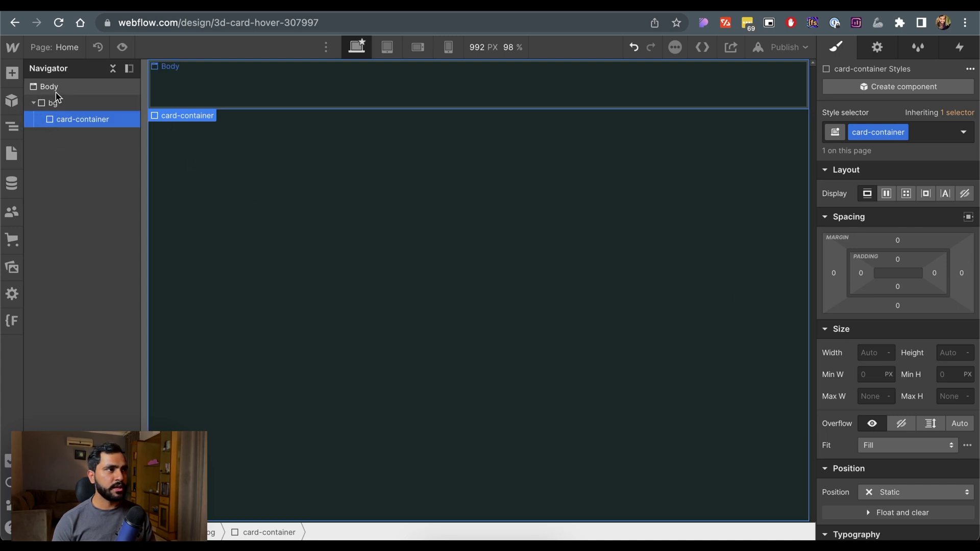
# Step: Insert a Div Block inside card-container with the class card
pyautogui.click(19, 75)
pyautogui.click(56, 305)
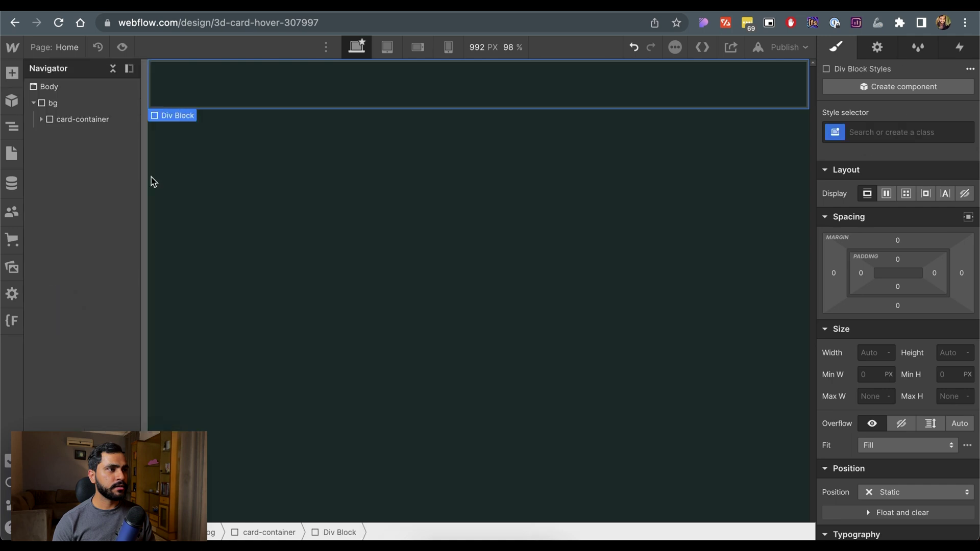
pyautogui.click(41, 119)
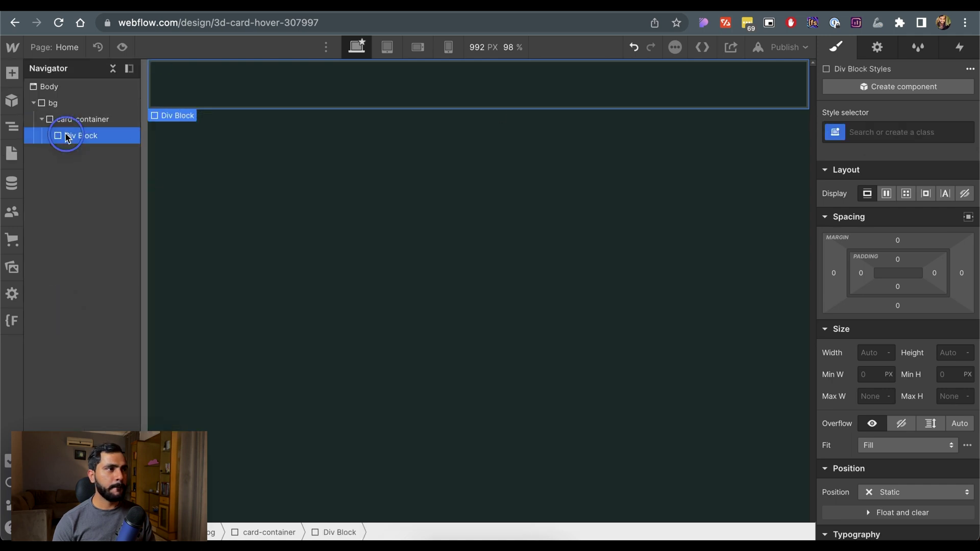
pyautogui.click(969, 126)
pyautogui.write('card')
pyautogui.press('Return')
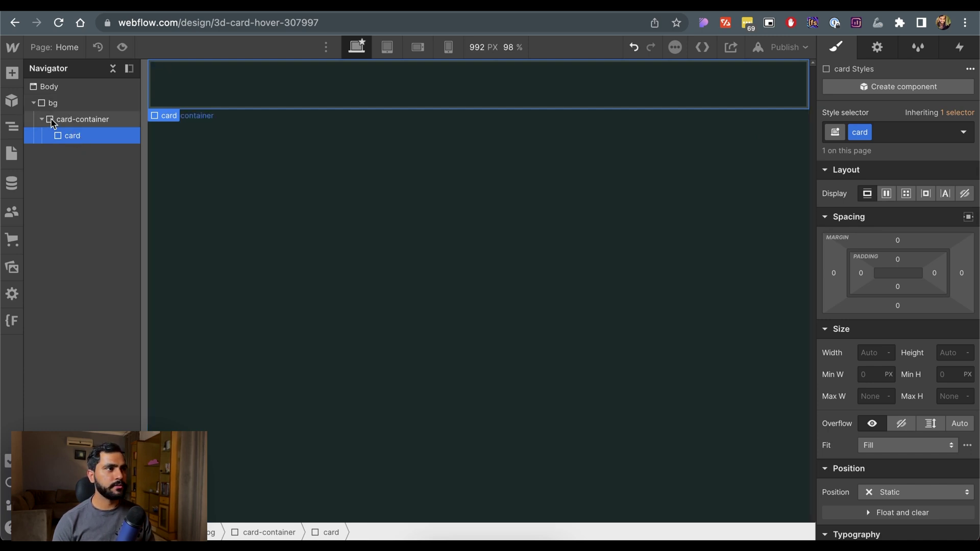
# Step: Set bg to Flex display with its children centered vertically and horizontally
pyautogui.click(41, 118)
pyautogui.click(56, 103)
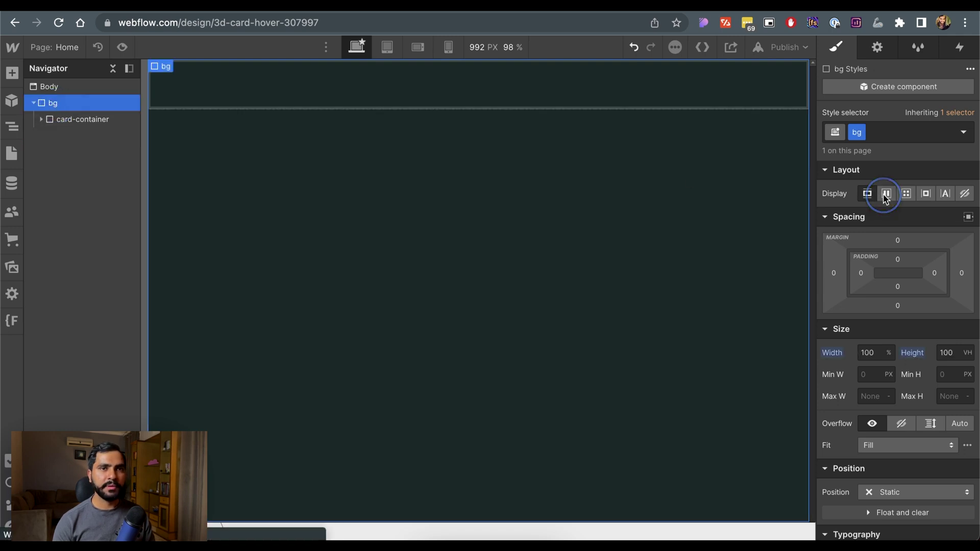
pyautogui.click(886, 193)
pyautogui.click(893, 242)
pyautogui.click(893, 264)
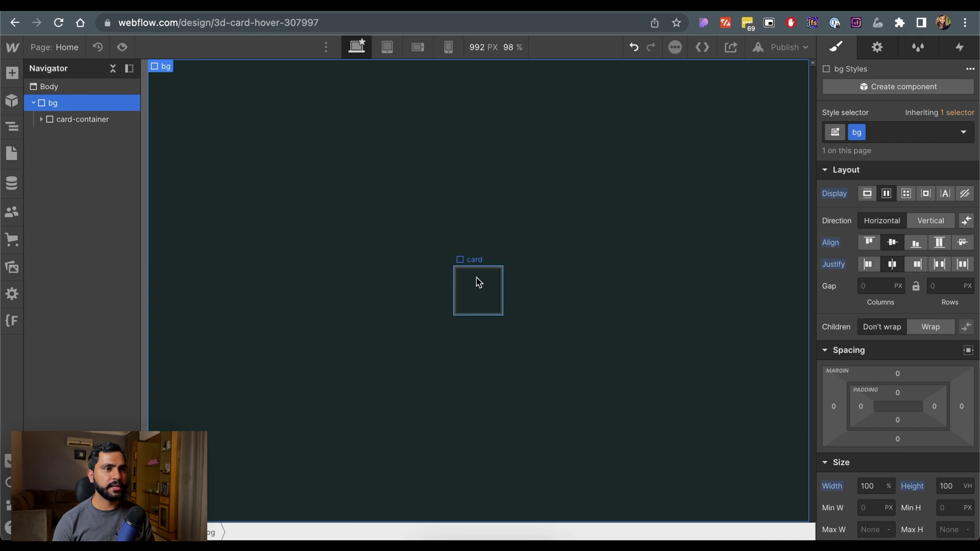
# Step: Size the card to 400 px wide by 500 px tall
pyautogui.click(60, 120)
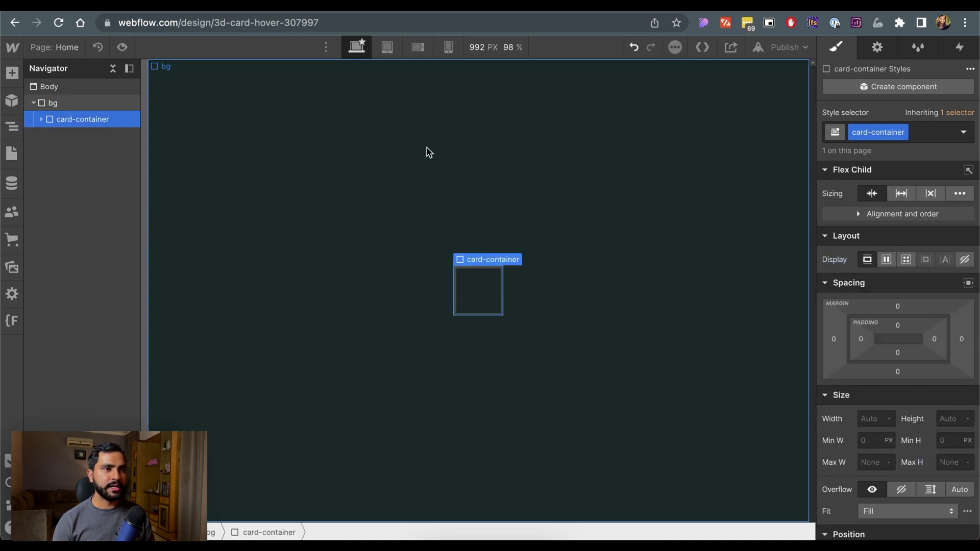
pyautogui.click(41, 119)
pyautogui.click(72, 136)
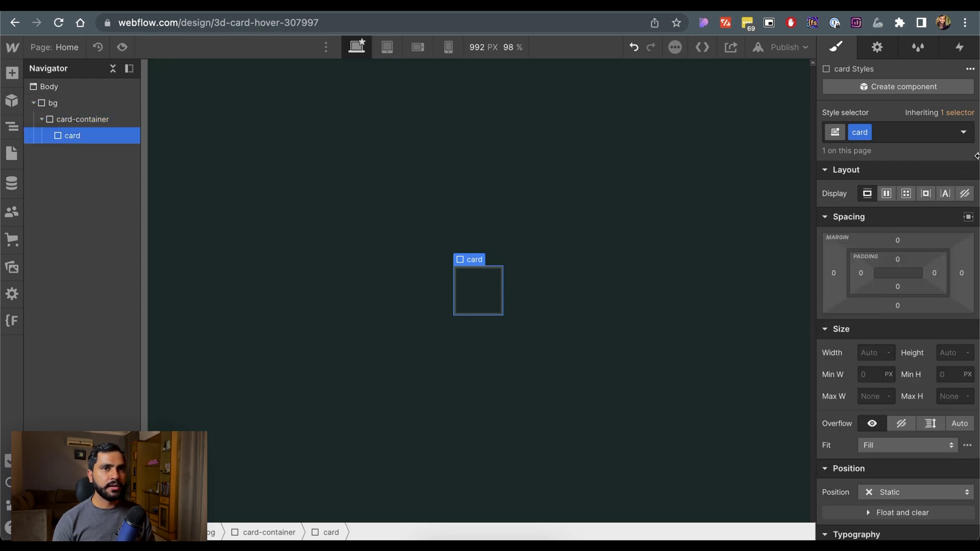
pyautogui.scroll(-10, 903, 309)
pyautogui.scroll(10, 863, 312)
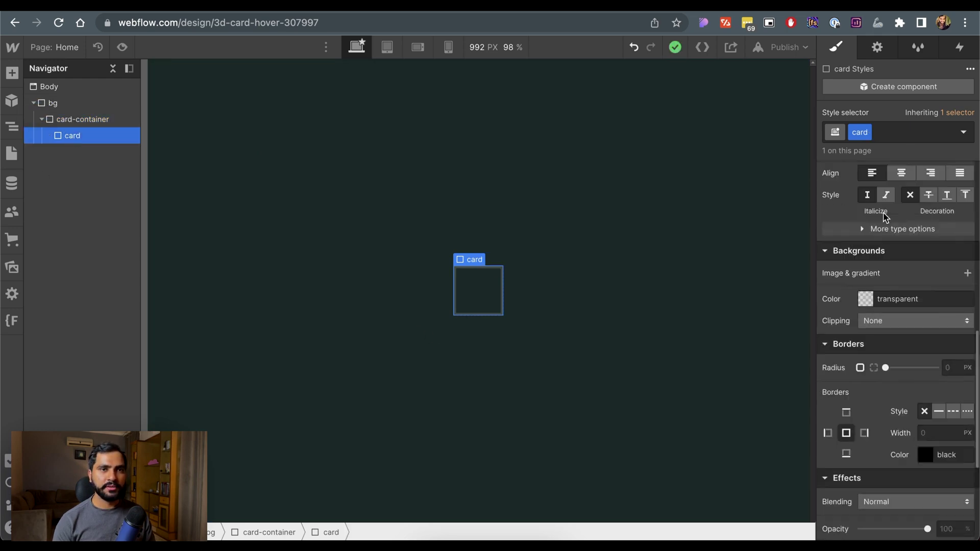
pyautogui.click(868, 353)
pyautogui.write('400')
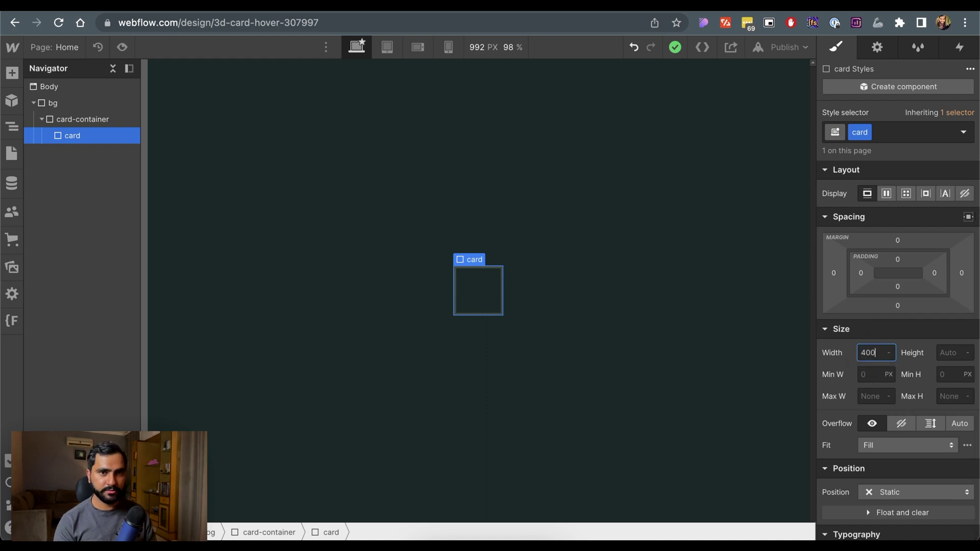
pyautogui.press('Tab')
pyautogui.write('500')
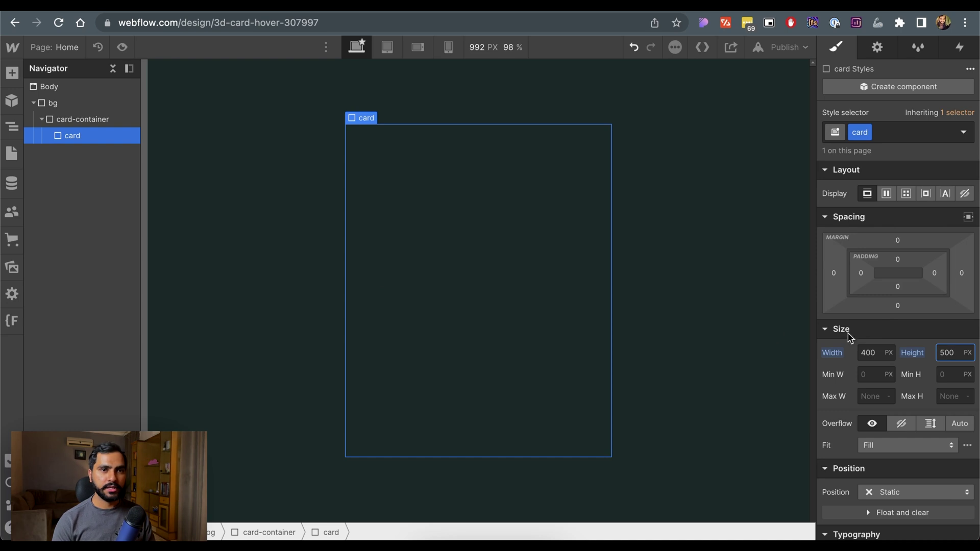
pyautogui.scroll(-10, 867, 347)
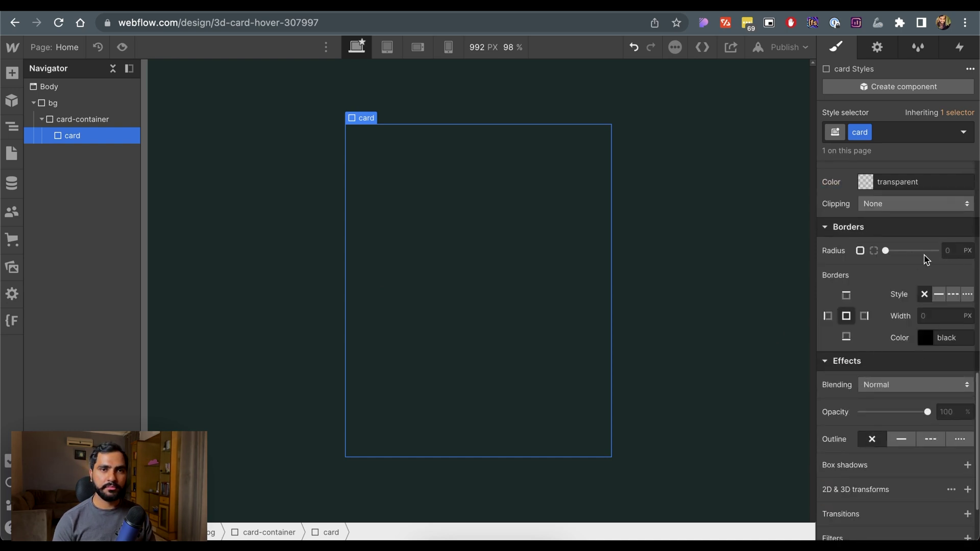
# Step: Set the card's border radius to 12 px
pyautogui.scroll(4, 926, 259)
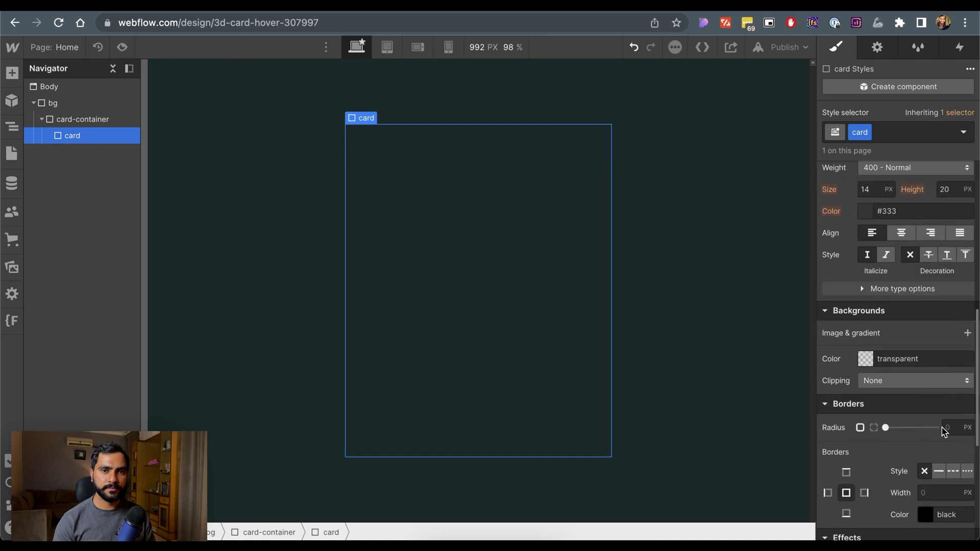
pyautogui.click(944, 428)
pyautogui.write('12')
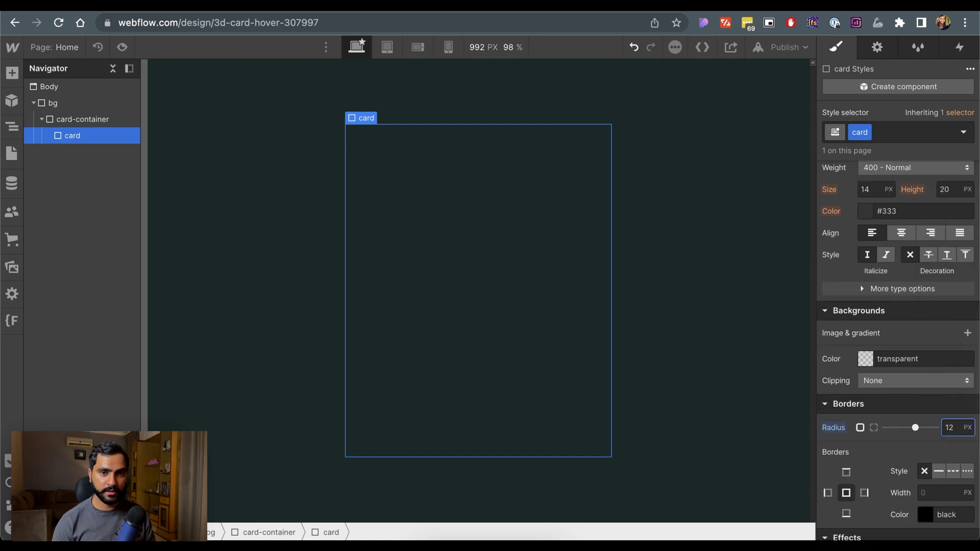
# Step: Give the card a teal-green #3f9280 background colour
pyautogui.scroll(-6, 899, 347)
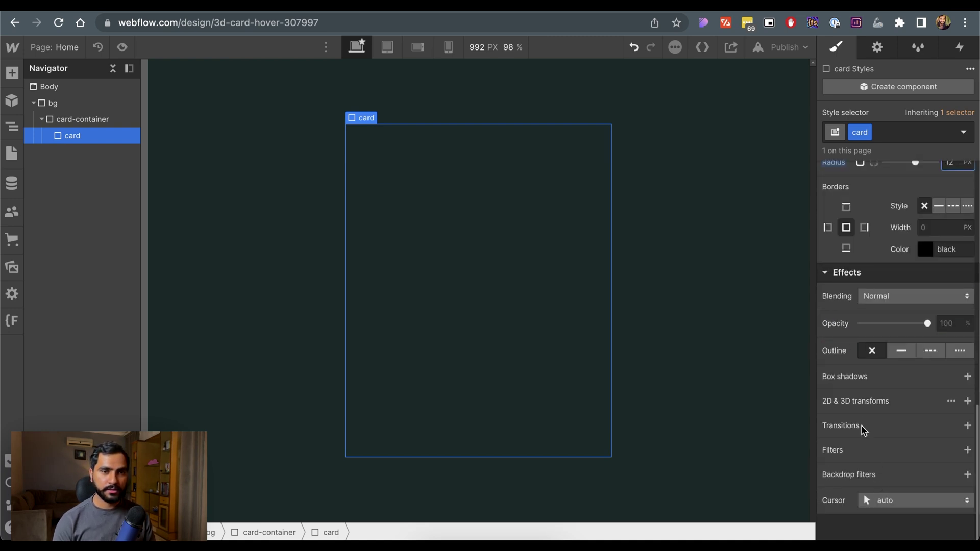
pyautogui.scroll(5, 857, 240)
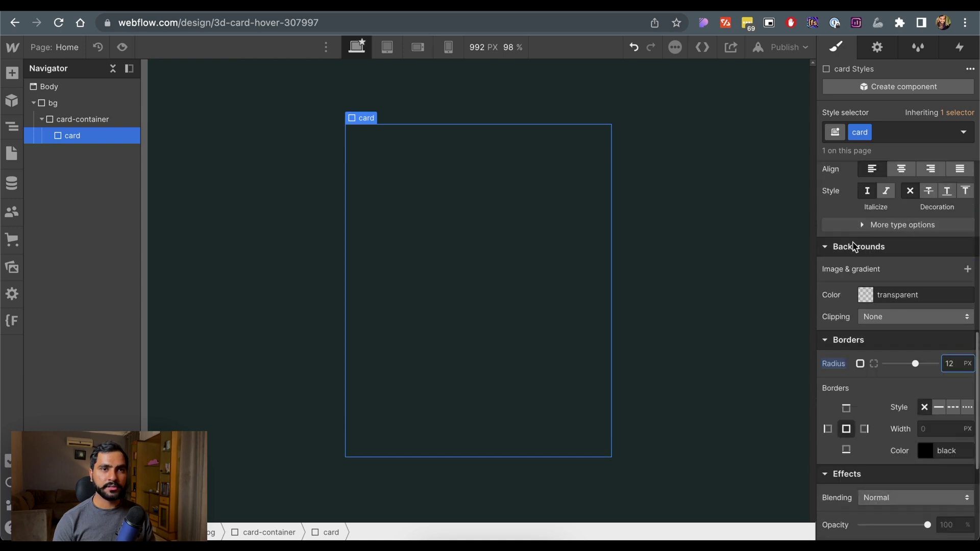
pyautogui.click(866, 296)
pyautogui.click(913, 188)
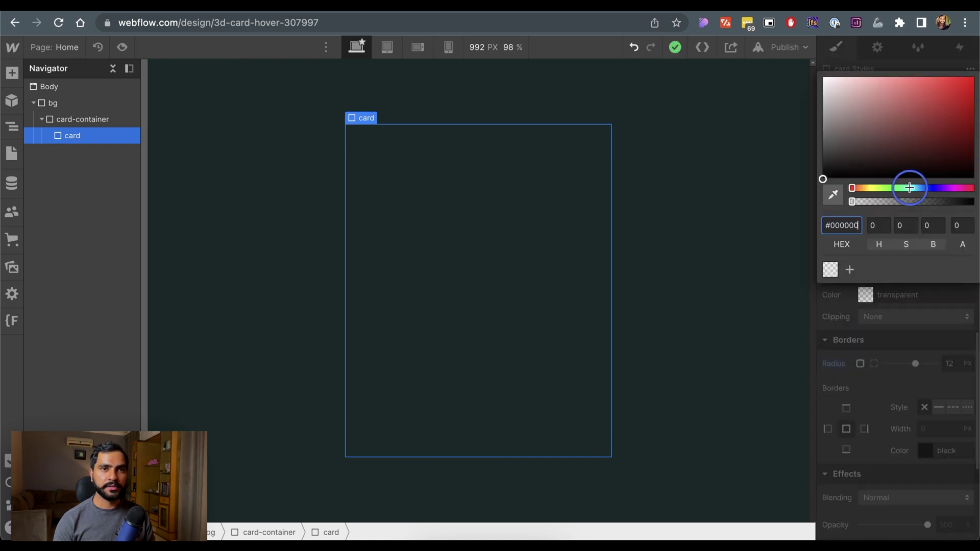
pyautogui.moveTo(909, 171); pyautogui.dragTo(890, 132)
pyautogui.click(908, 189)
pyautogui.moveTo(907, 189); pyautogui.dragTo(906, 188)
pyautogui.moveTo(908, 138); pyautogui.dragTo(909, 116)
pyautogui.click(508, 229)
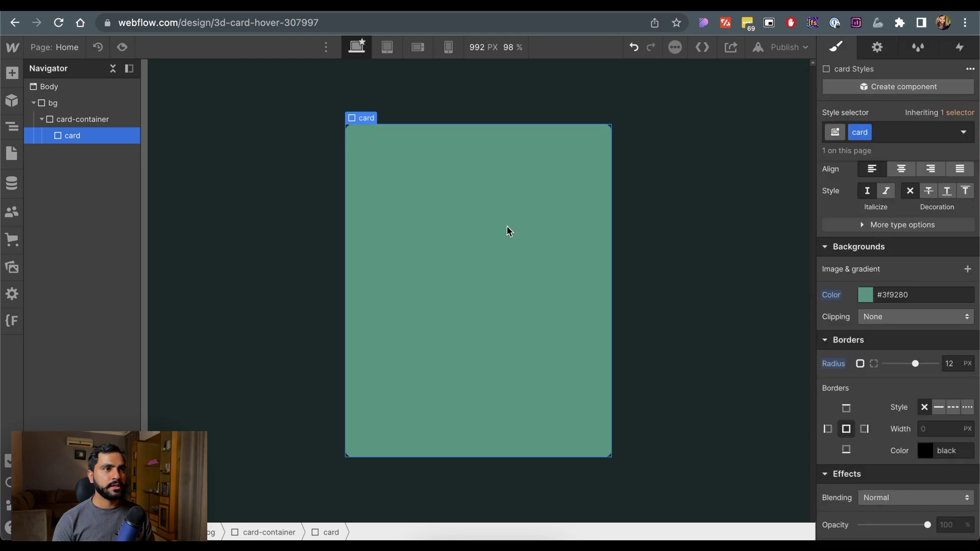
# Step: Add a black box shadow to the card with 0 distance and 60 px blur
pyautogui.scroll(-4, 904, 415)
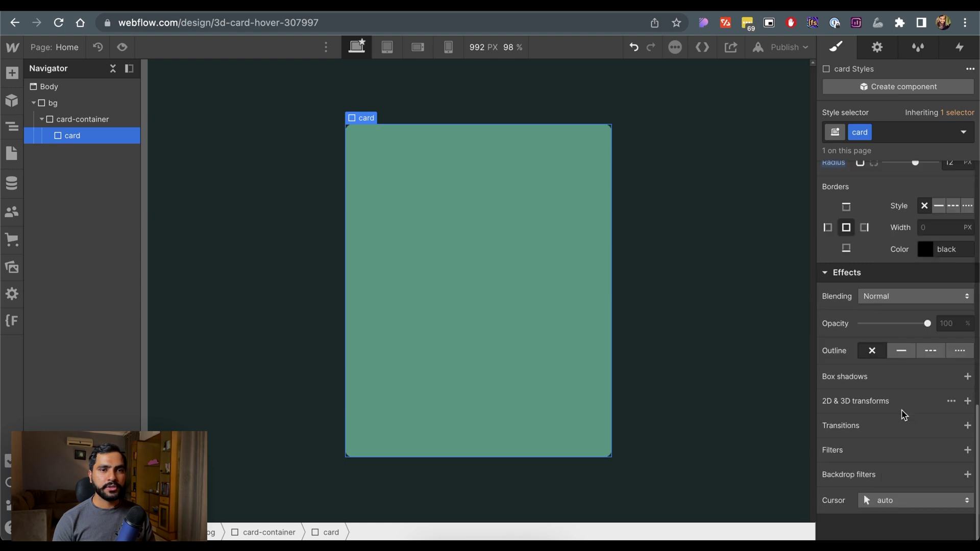
pyautogui.click(966, 376)
pyautogui.moveTo(868, 287); pyautogui.dragTo(823, 307)
pyautogui.click(939, 329)
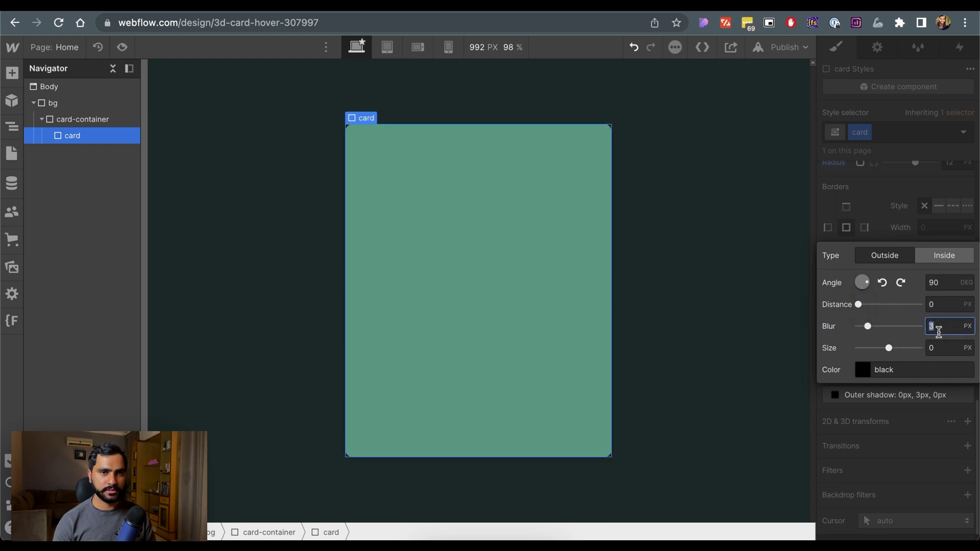
pyautogui.write('60')
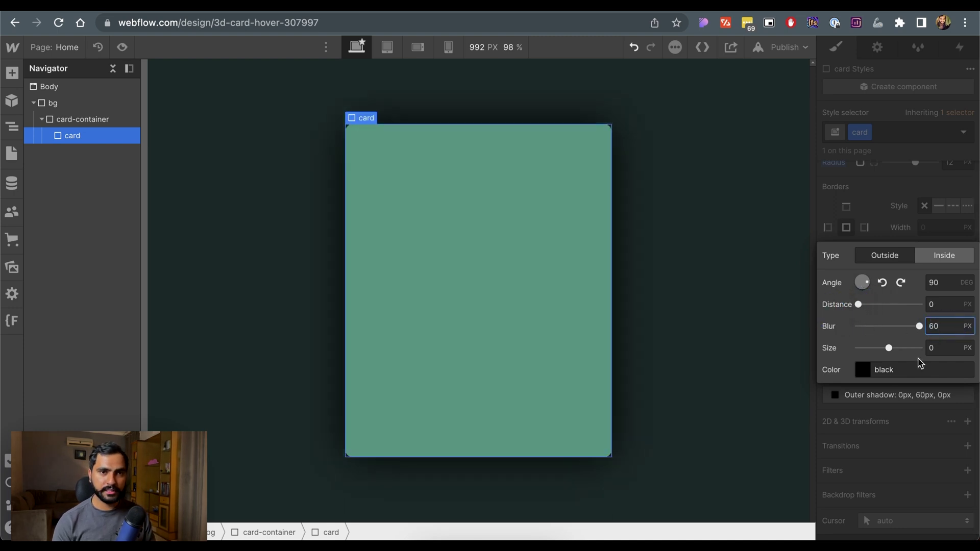
pyautogui.click(871, 369)
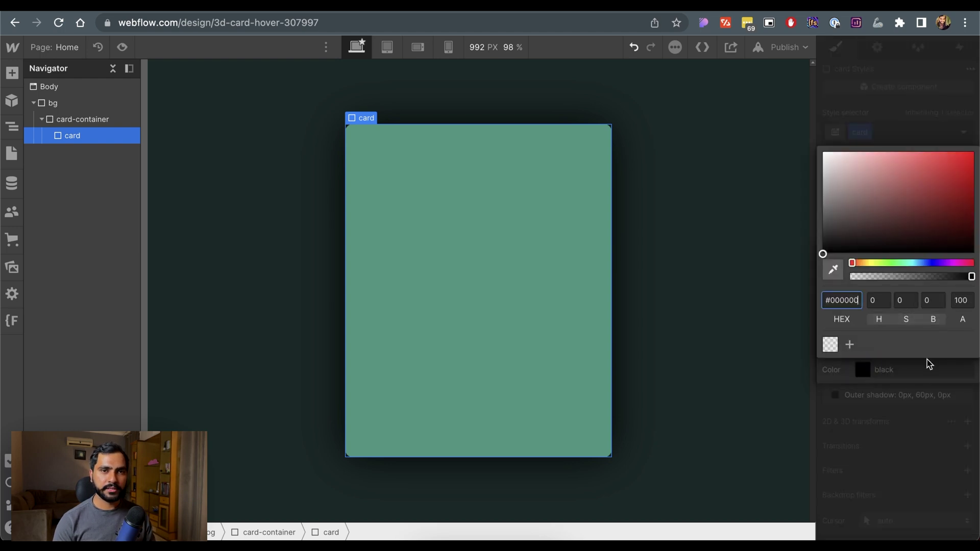
pyautogui.click(863, 370)
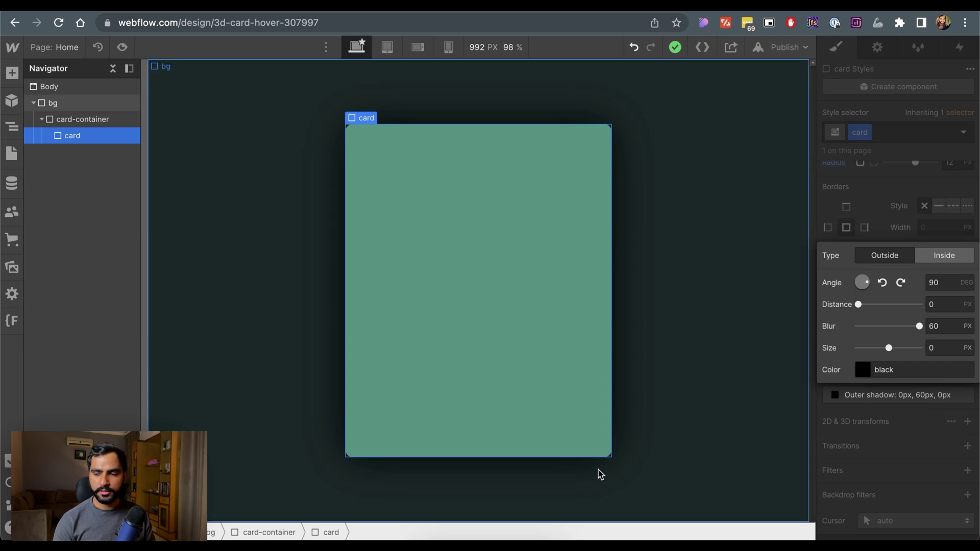
pyautogui.click(674, 368)
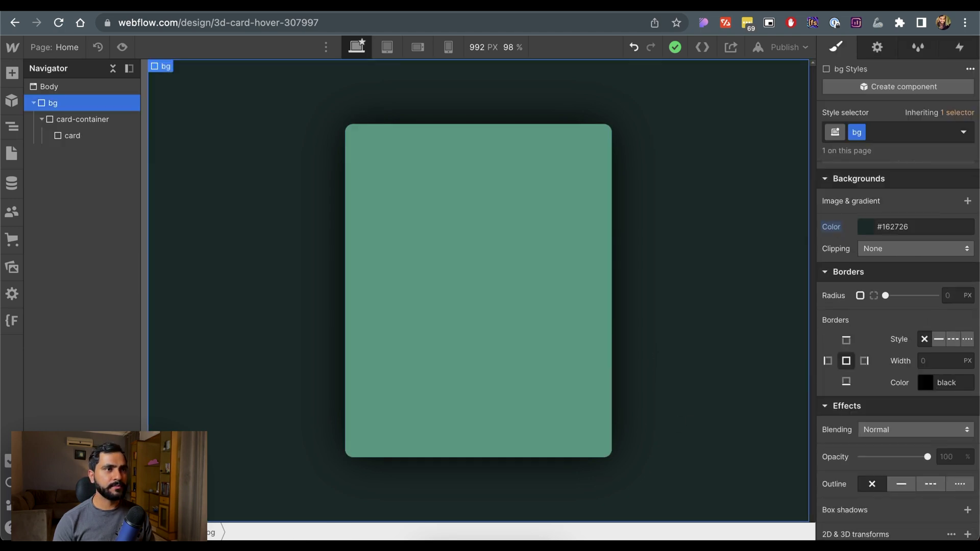
# Step: Give the card a Mouse move over element trigger playing a new mouse animation named 3D Card Hover
pyautogui.click(121, 48)
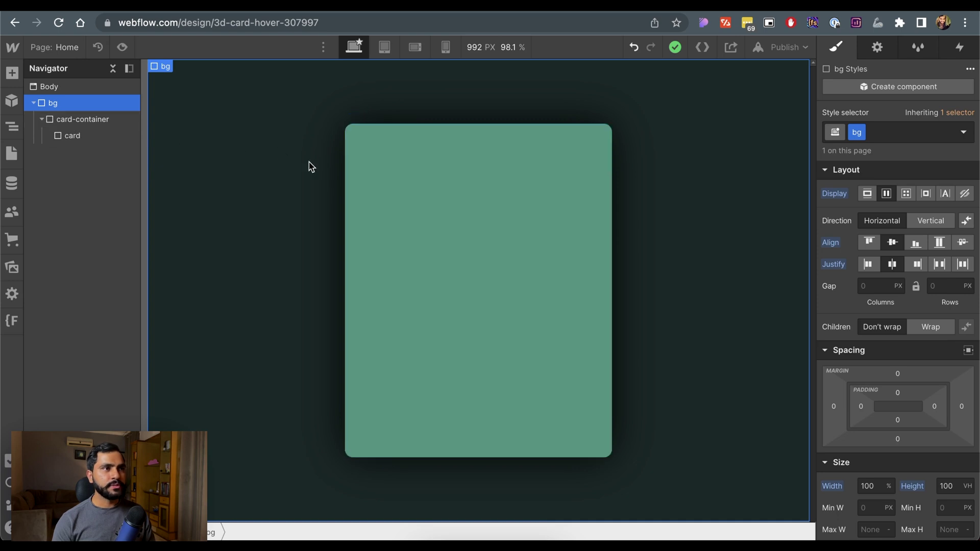
pyautogui.click(394, 180)
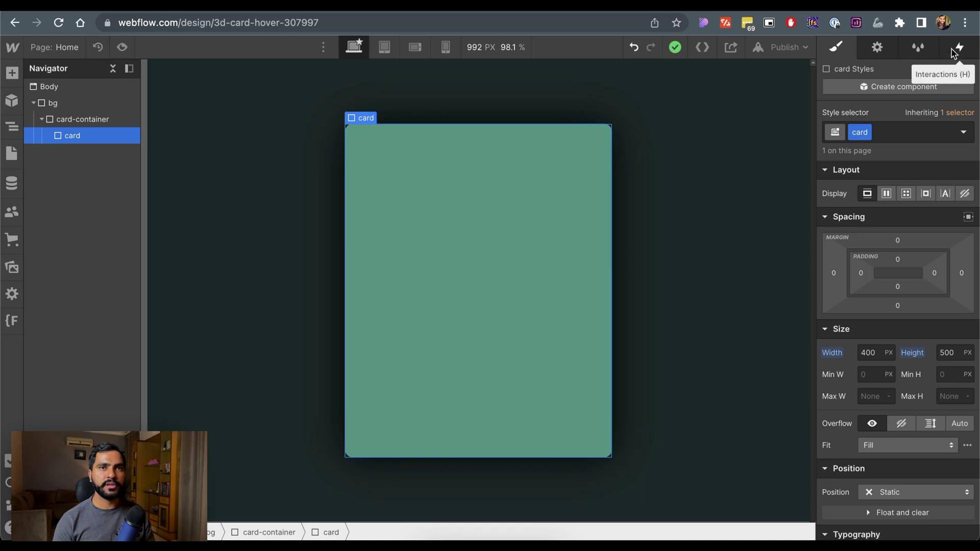
pyautogui.click(968, 52)
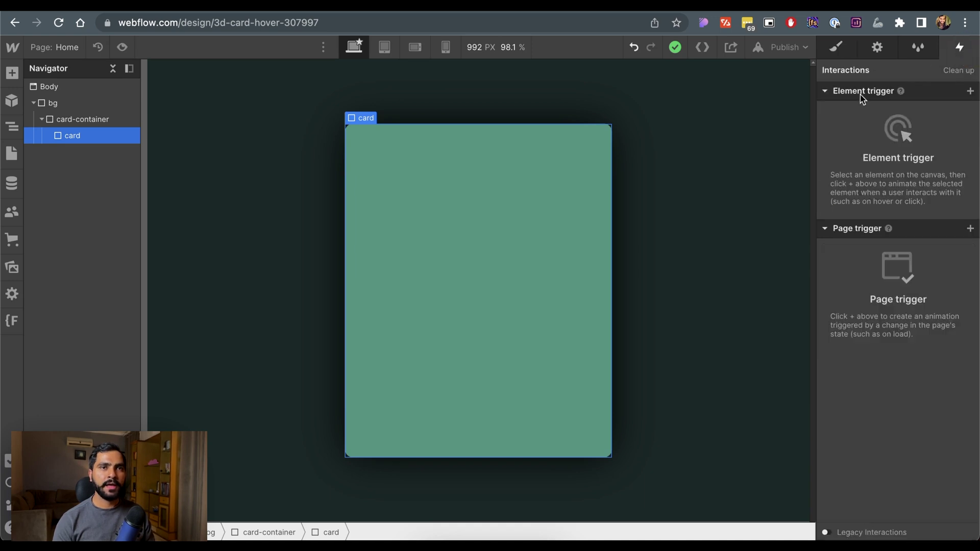
pyautogui.click(969, 92)
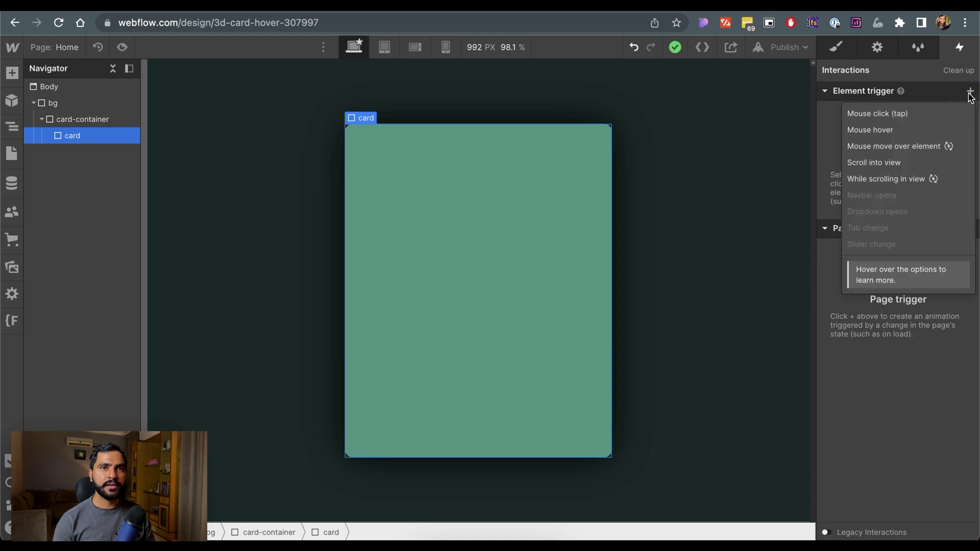
pyautogui.click(882, 148)
pyautogui.click(875, 163)
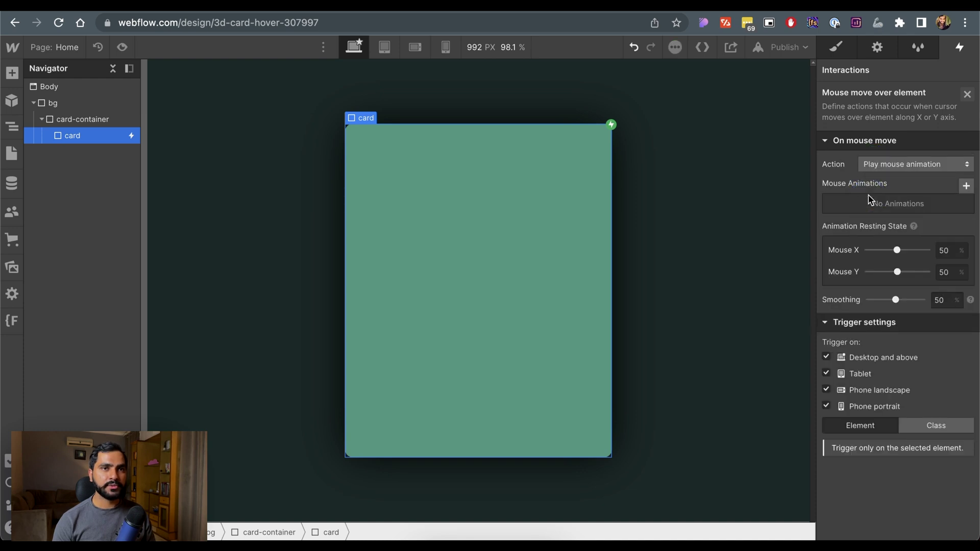
pyautogui.click(965, 187)
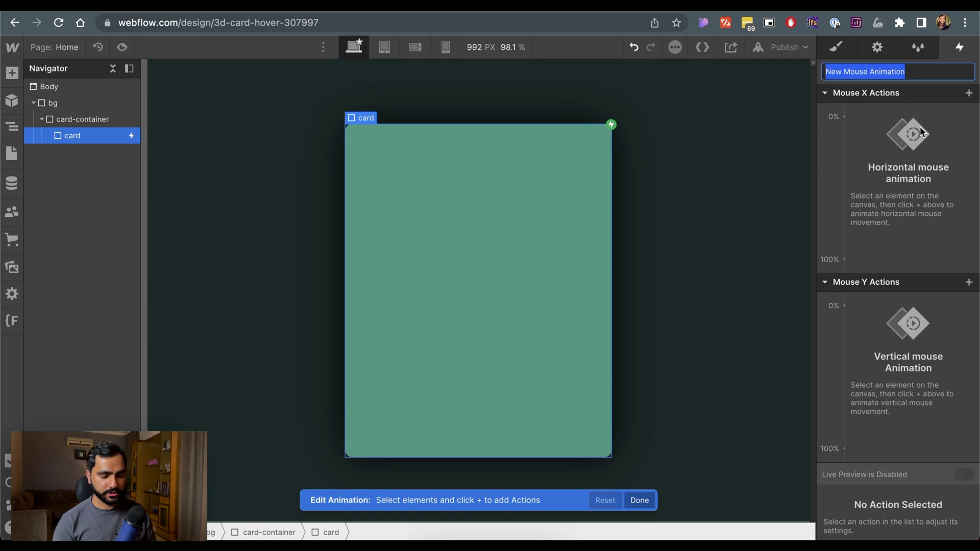
pyautogui.write('3D C')
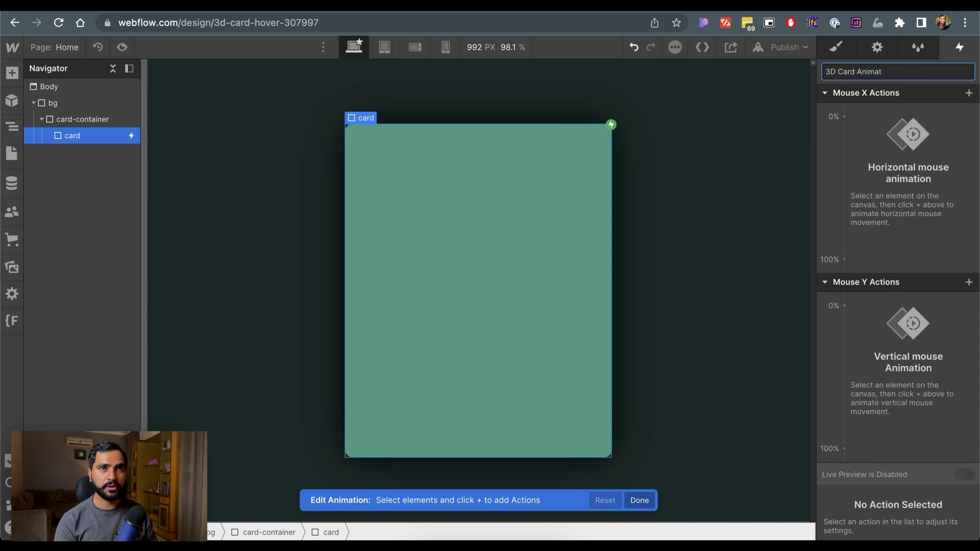
pyautogui.write('ard Hover')
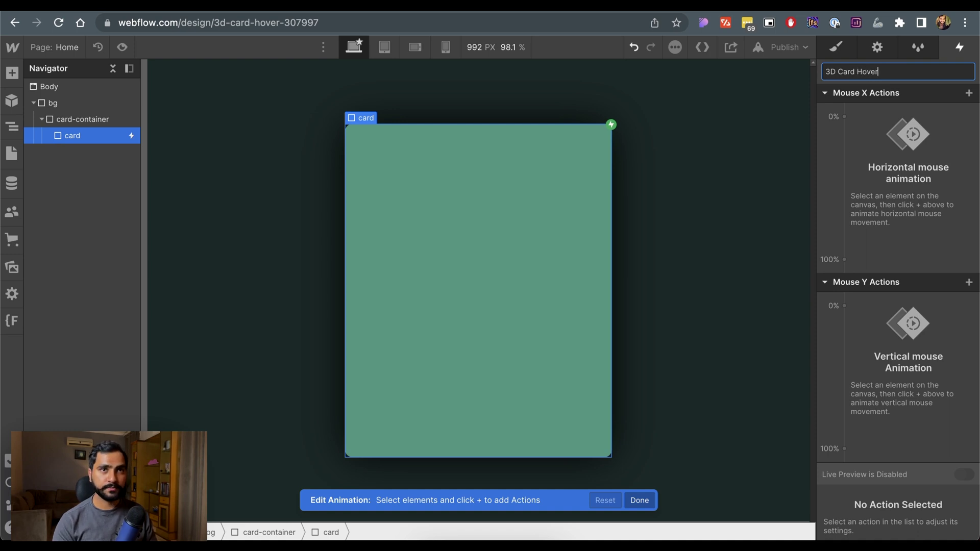
pyautogui.press('Return')
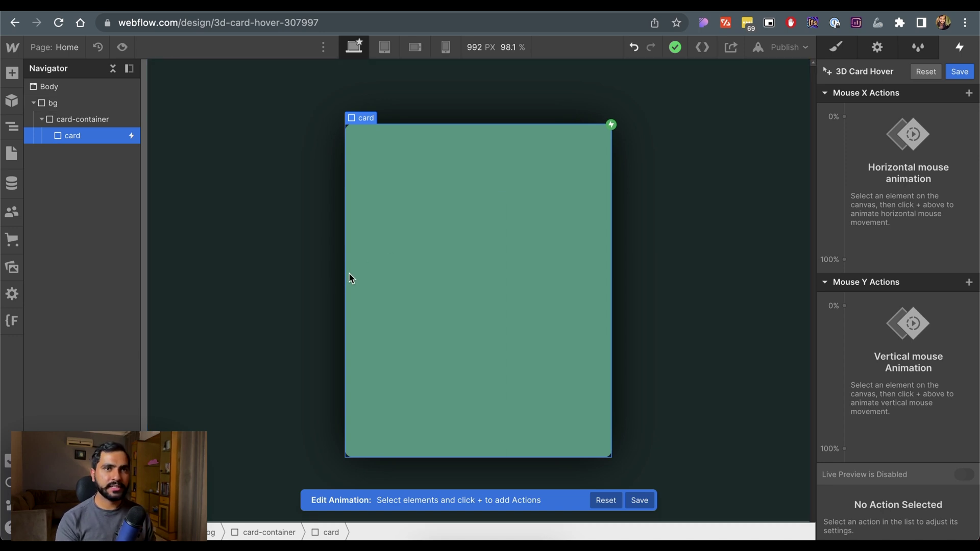
# Step: Add a Rotate action to the horizontal mouse animation with Y at -6° on the 0% keyframe
pyautogui.click(845, 116)
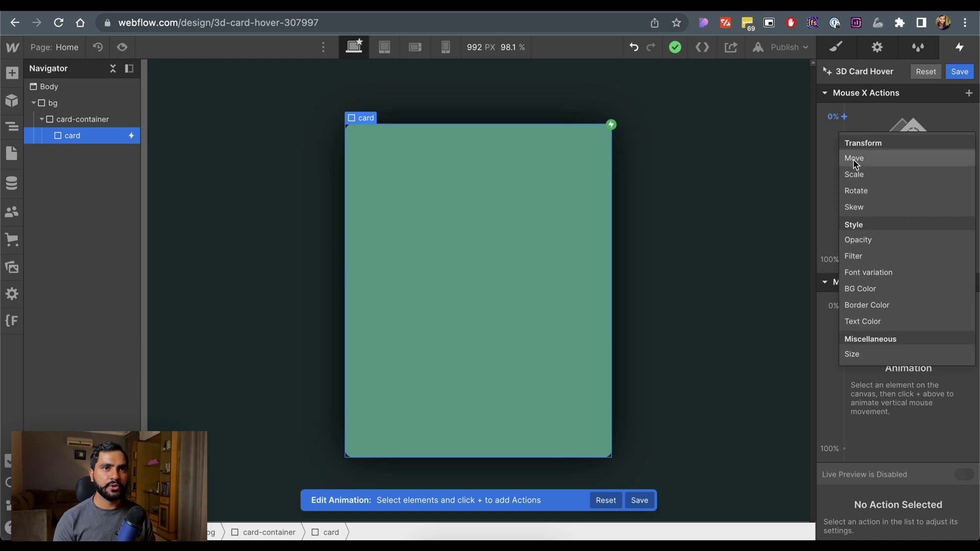
pyautogui.click(859, 191)
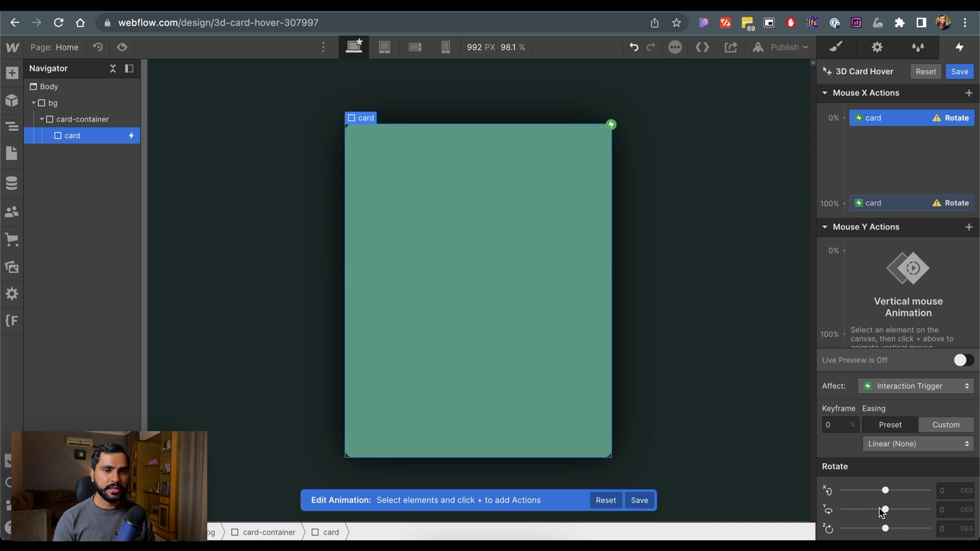
pyautogui.moveTo(884, 510); pyautogui.dragTo(878, 510)
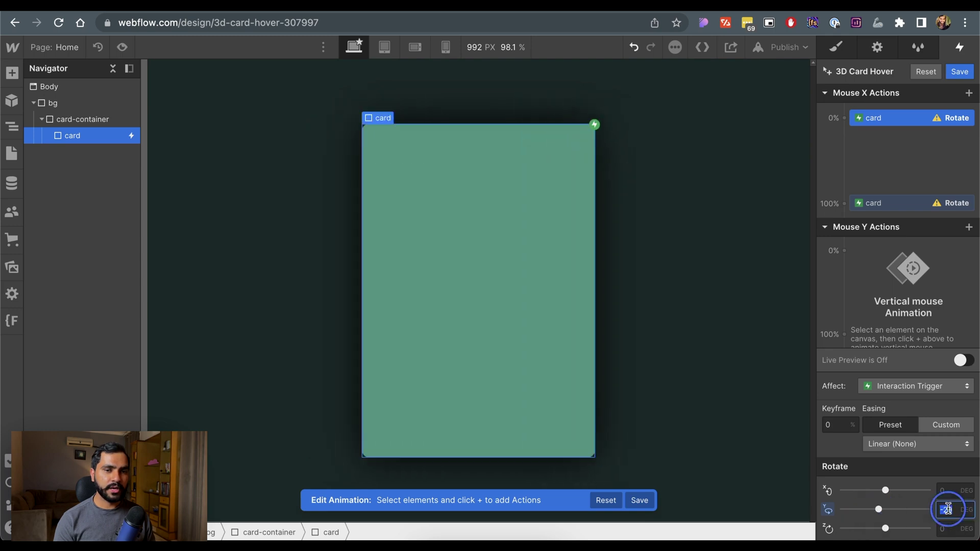
pyautogui.click(948, 509)
pyautogui.write('-')
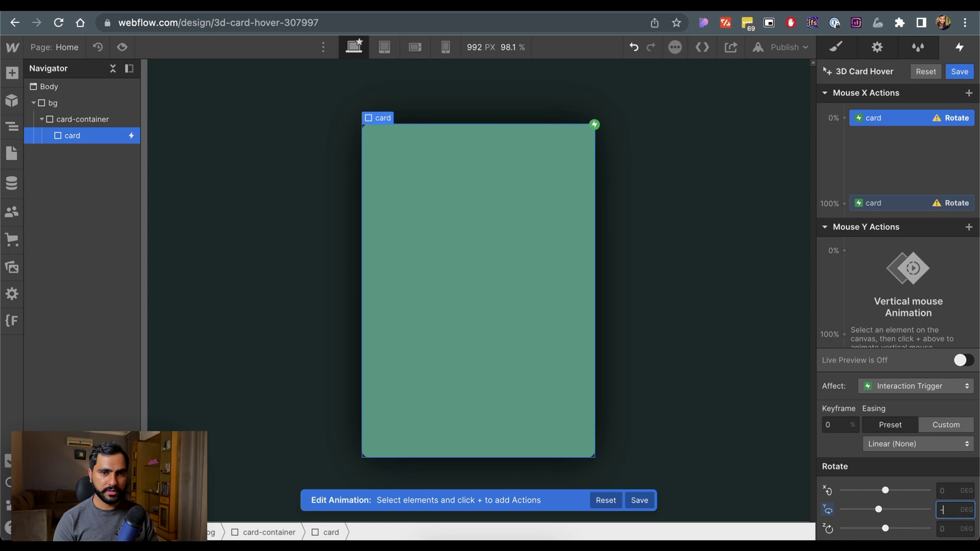
pyautogui.write('6')
pyautogui.press('Return')
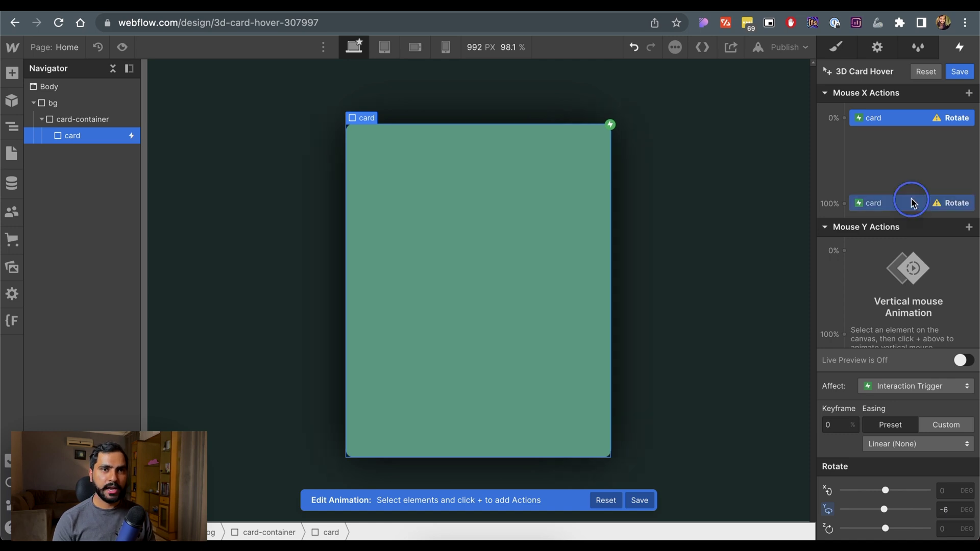
# Step: Set the Y rotation on the 100% horizontal keyframe to 6°
pyautogui.click(874, 204)
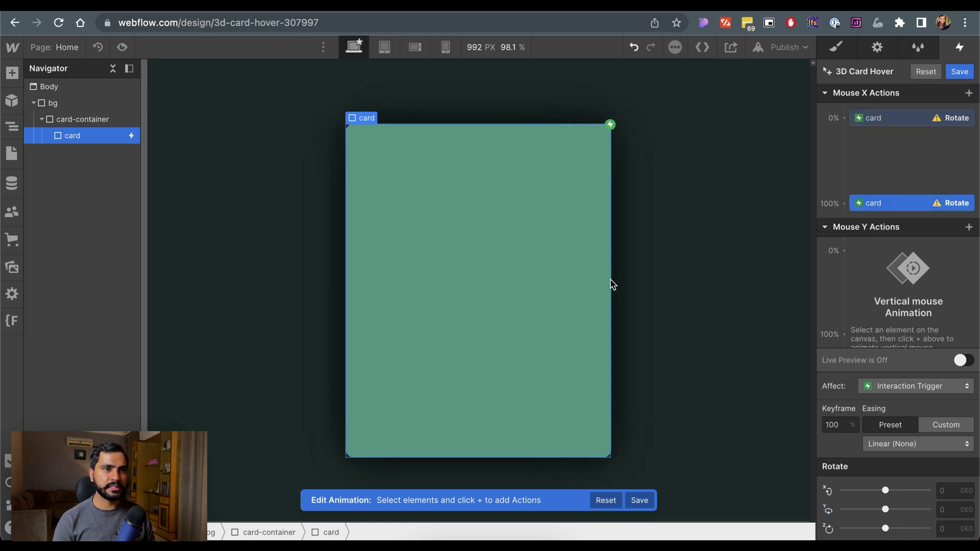
pyautogui.click(944, 510)
pyautogui.write('6')
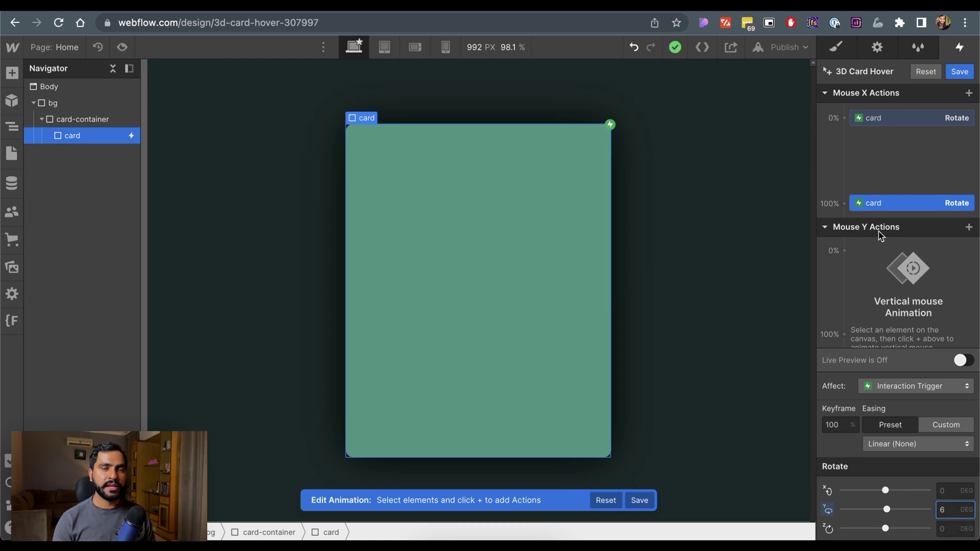
pyautogui.click(845, 251)
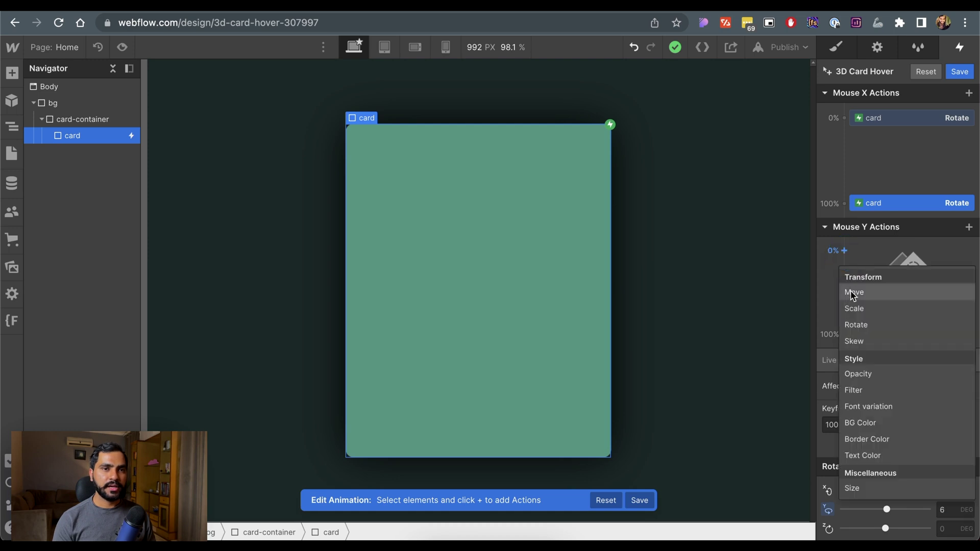
# Step: Make the vertical mouse action a Rotate with X at 6° at 0% and -6° at 100%
pyautogui.click(856, 324)
pyautogui.click(876, 254)
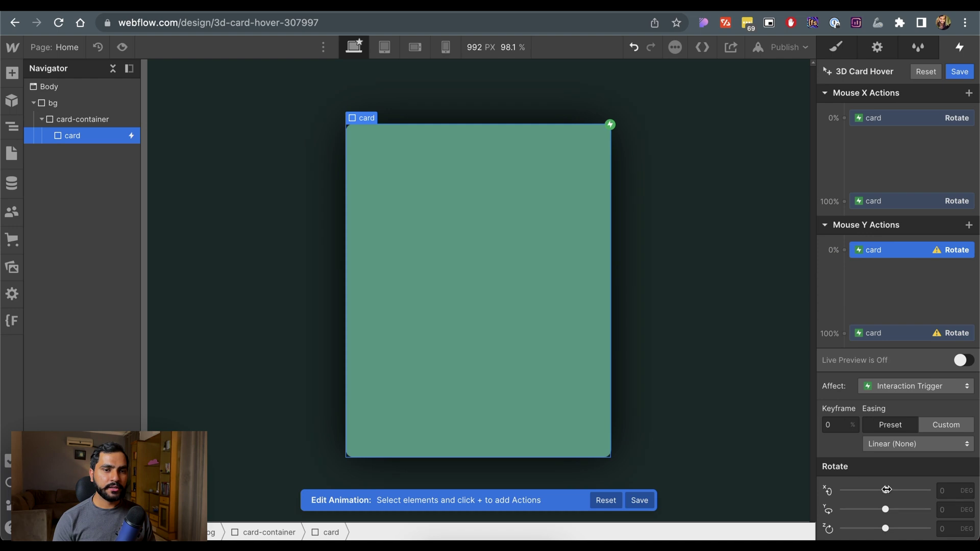
pyautogui.moveTo(885, 489); pyautogui.dragTo(881, 490)
pyautogui.click(948, 490)
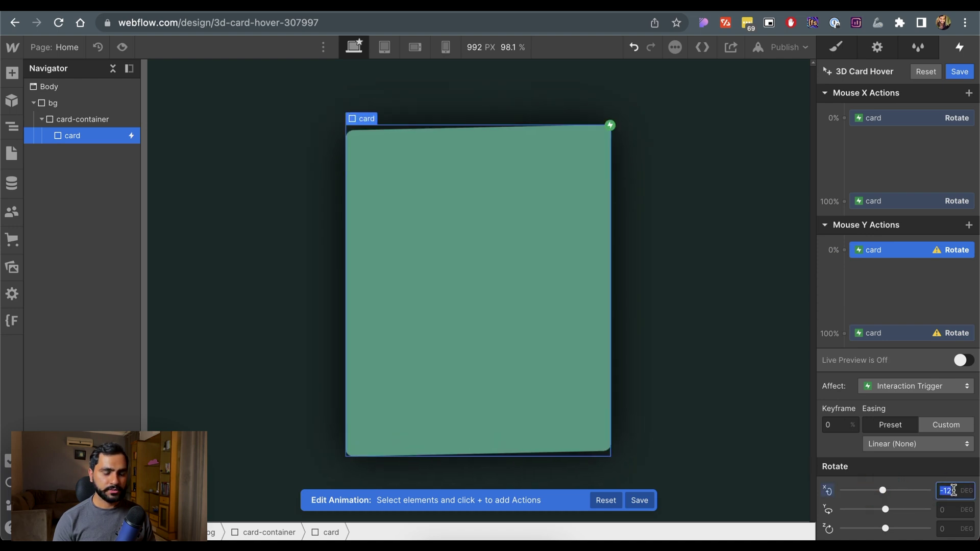
pyautogui.write('6')
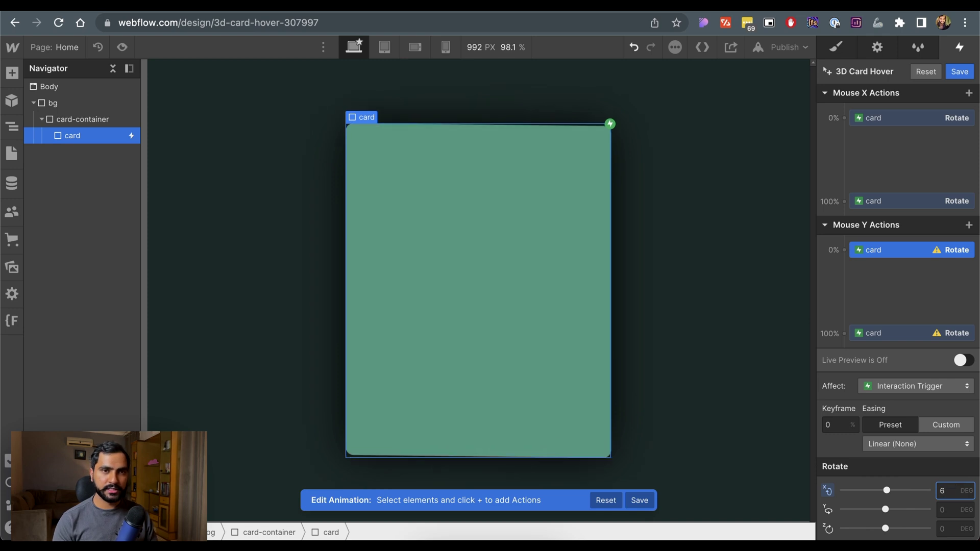
pyautogui.click(868, 334)
pyautogui.click(947, 491)
pyautogui.write('-6')
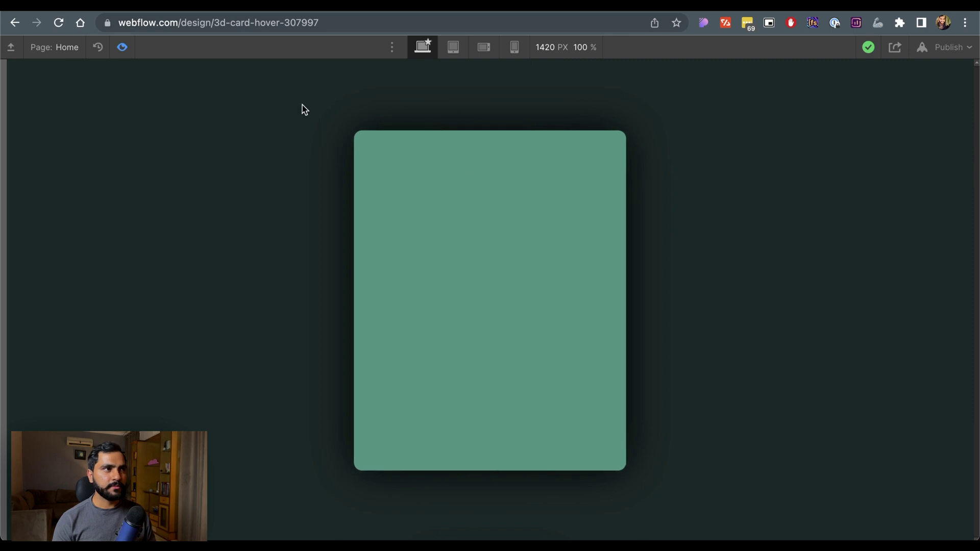
pyautogui.click(122, 47)
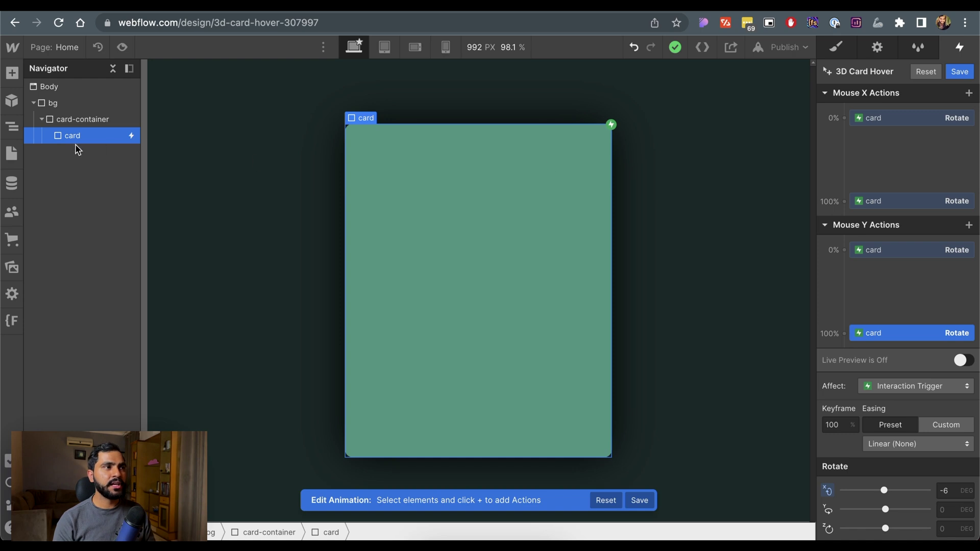
# Step: Set card-container's 2D & 3D transforms Children Perspective Distance to 1000 px
pyautogui.click(77, 123)
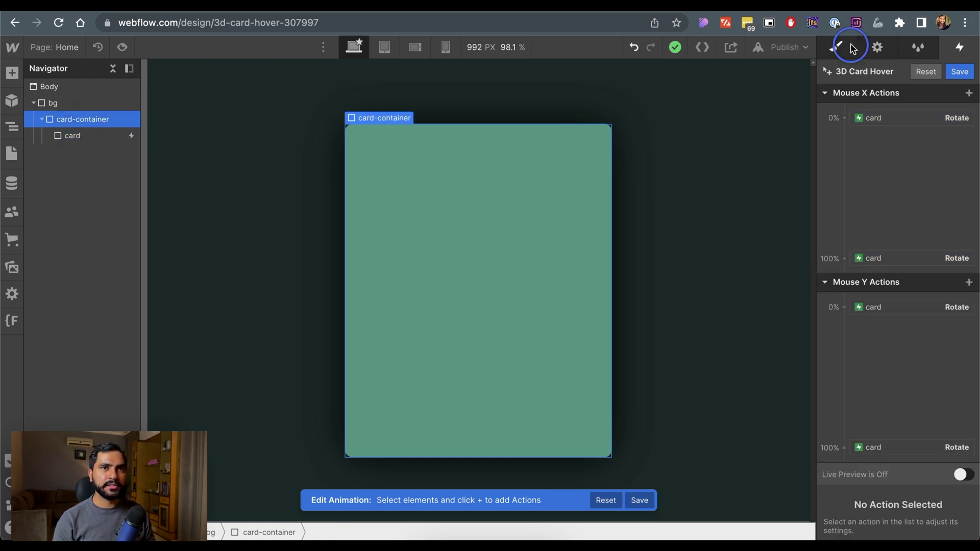
pyautogui.click(836, 47)
pyautogui.scroll(-15, 877, 401)
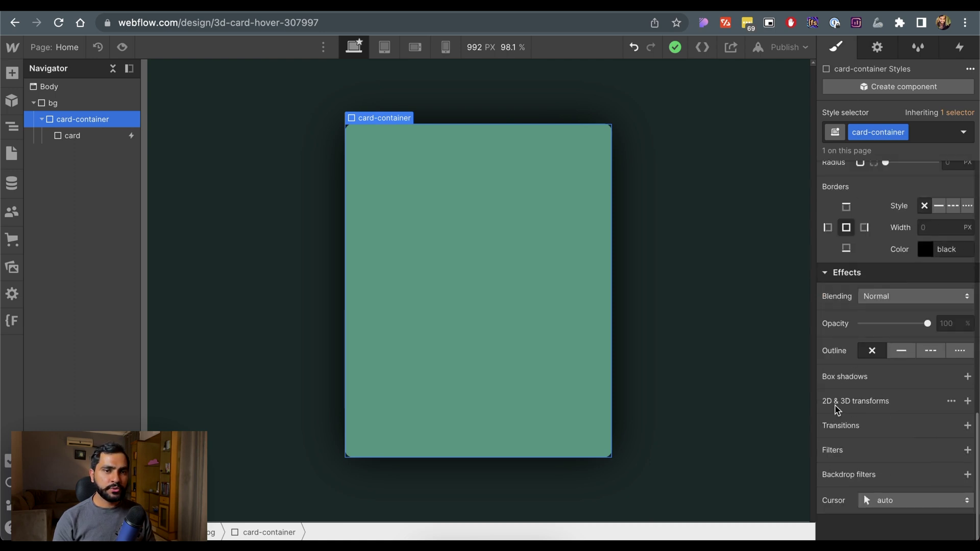
pyautogui.click(951, 402)
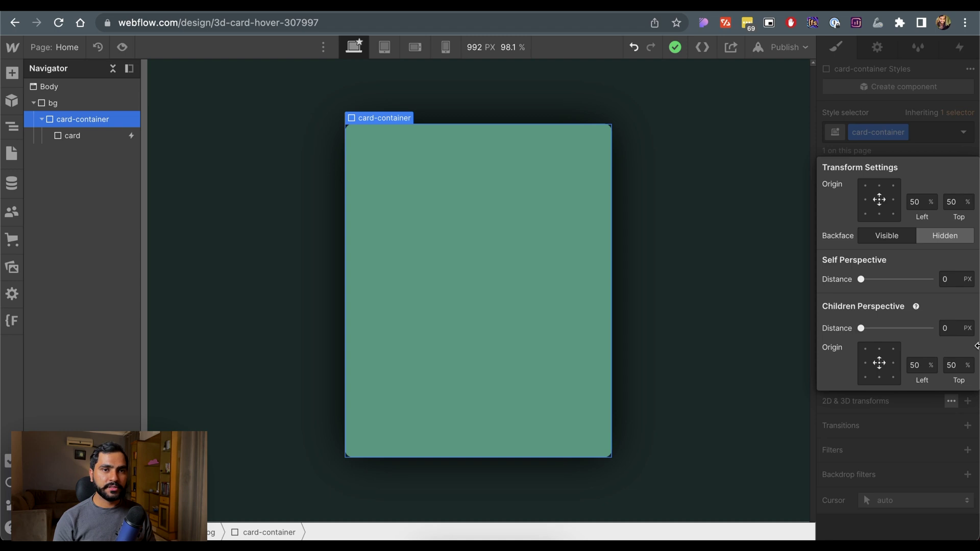
pyautogui.click(950, 329)
pyautogui.write('1000')
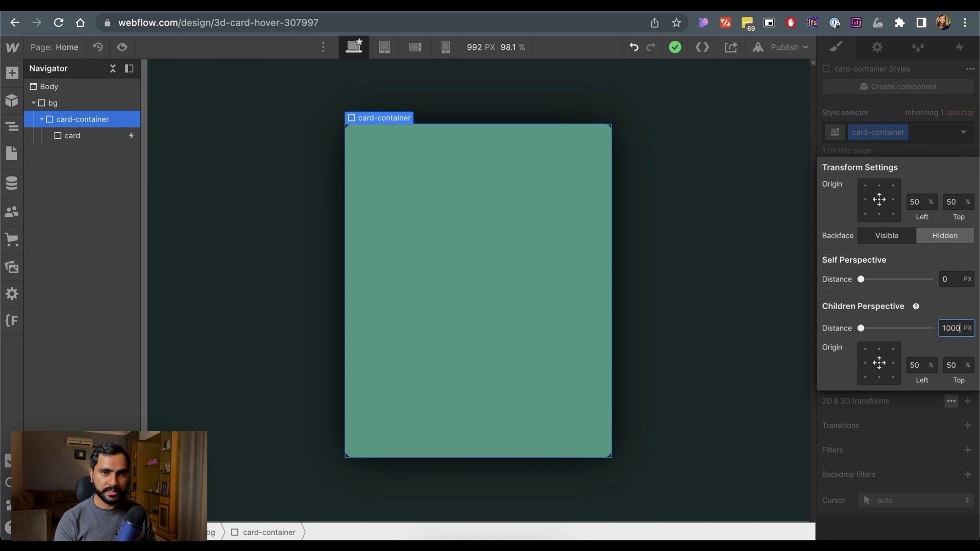
pyautogui.press('Return')
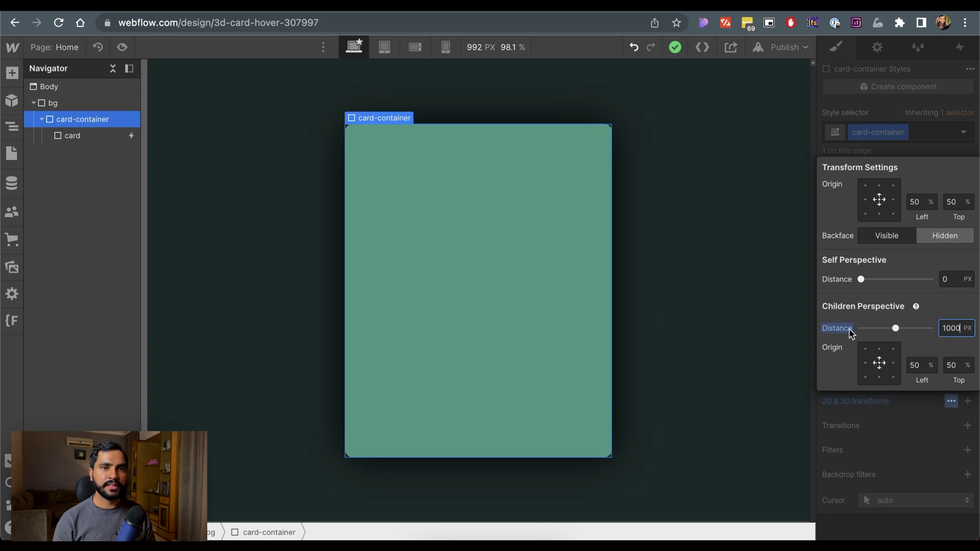
pyautogui.click(861, 425)
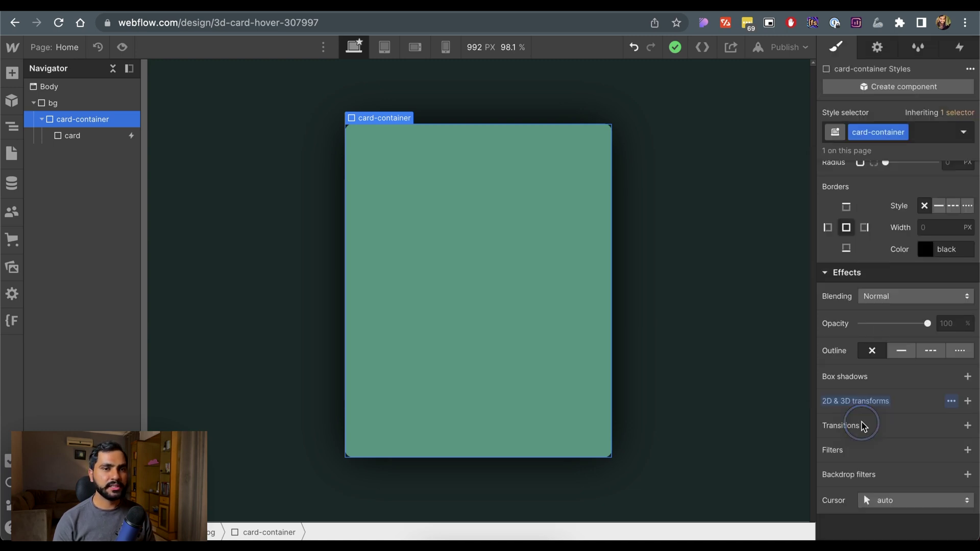
pyautogui.click(125, 49)
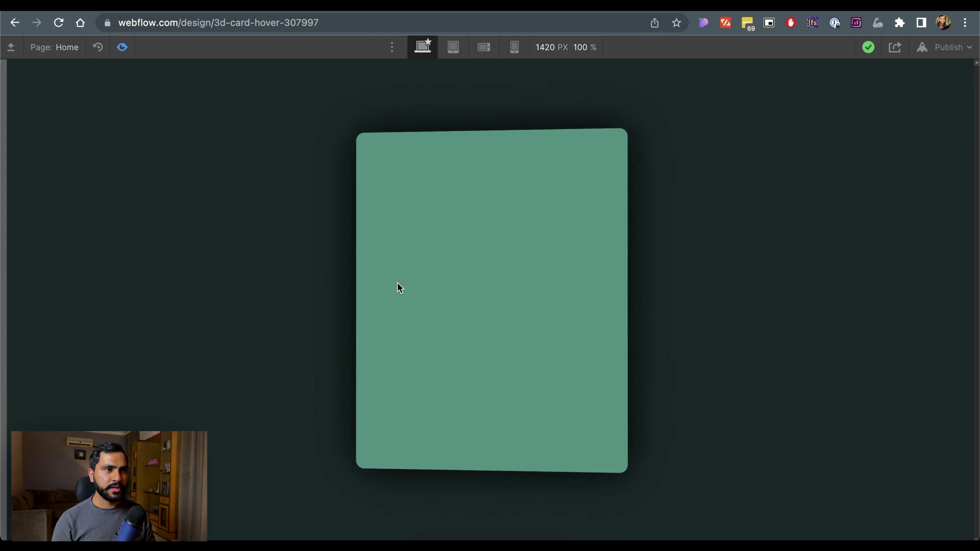
# Step: Select the card and open its Mouse move over element trigger, showing 3D Card Hover at 90% smoothing
pyautogui.click(132, 49)
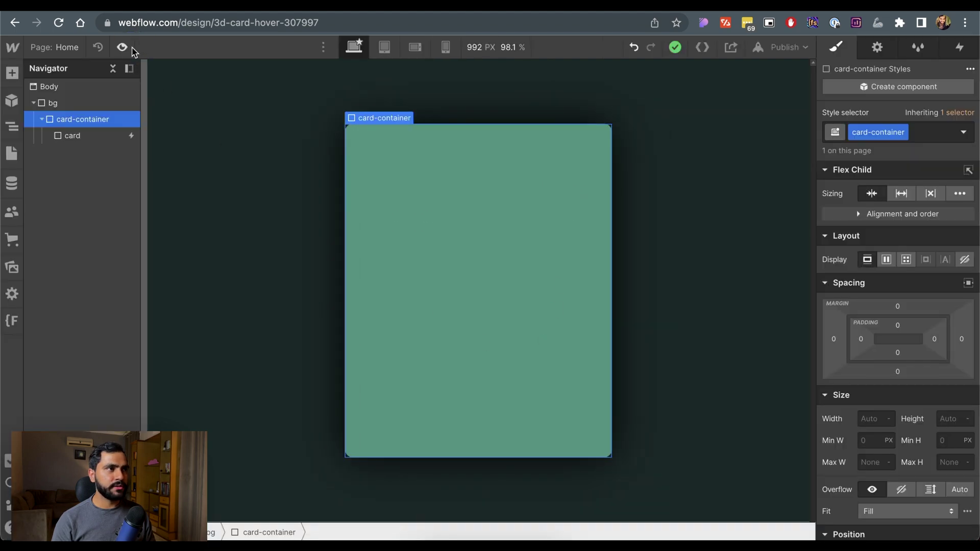
pyautogui.click(110, 139)
pyautogui.click(962, 48)
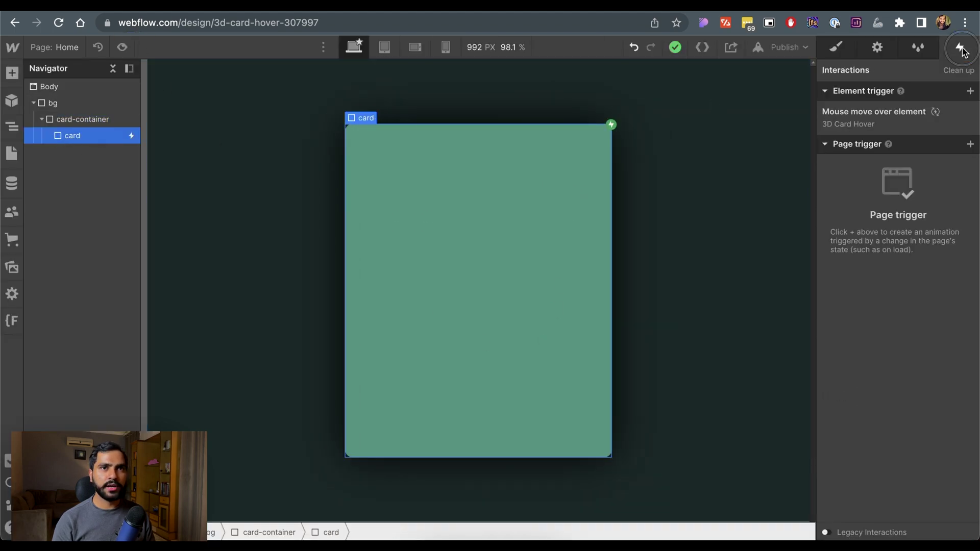
pyautogui.click(878, 115)
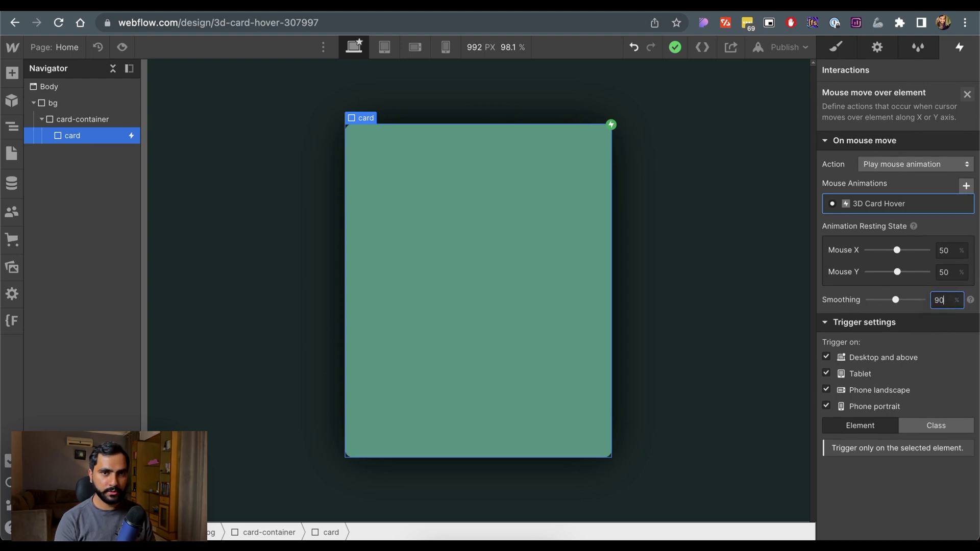
pyautogui.click(123, 48)
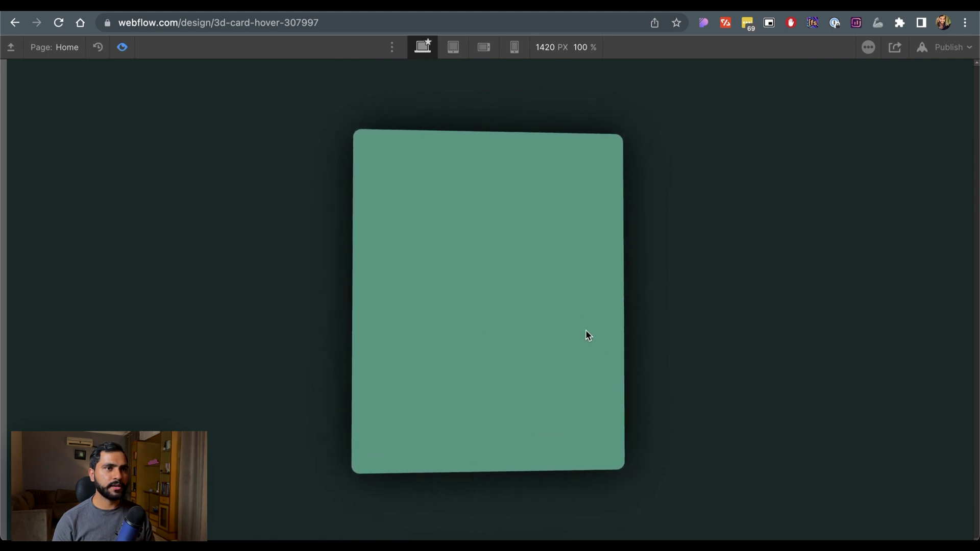
# Step: Leave Preview, then re-enter it to test the 90%-smoothed 3D card tilt with the mouse
pyautogui.click(122, 48)
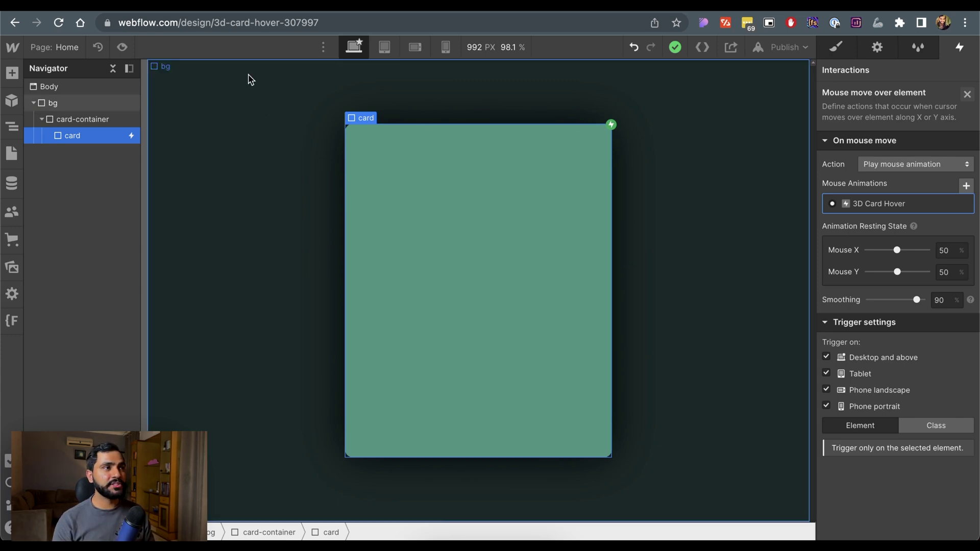
pyautogui.click(122, 47)
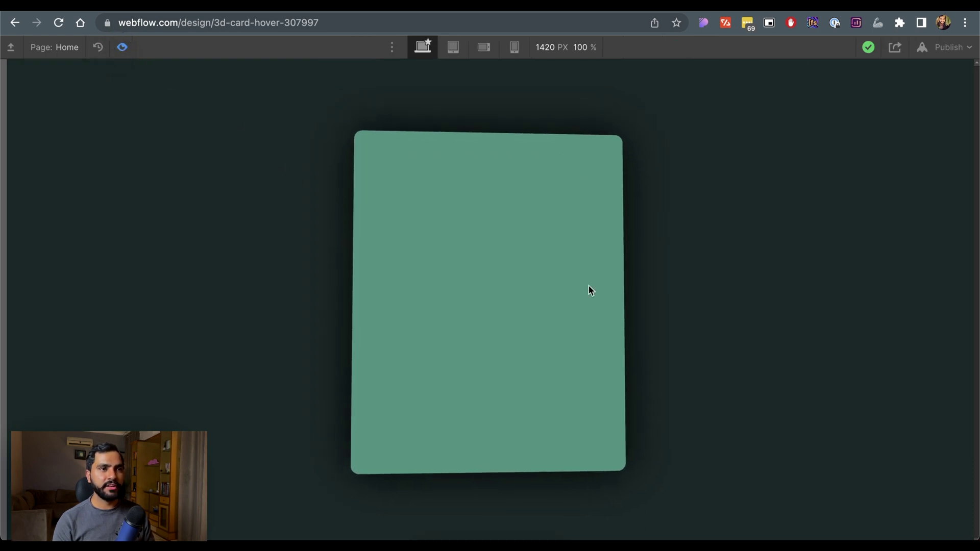